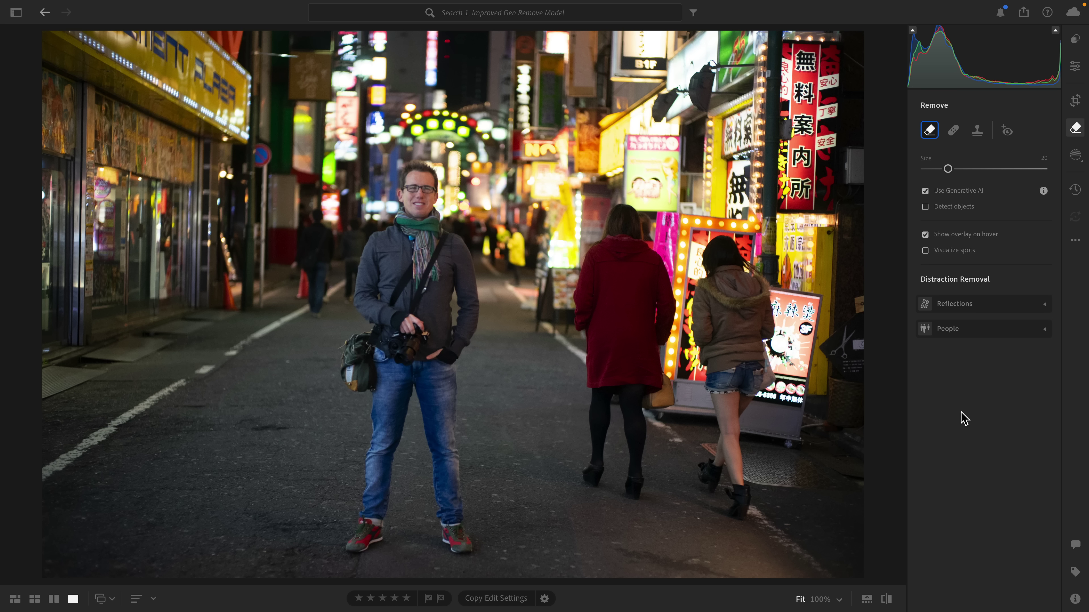
- Brush over the woman in the red coat, remove her and cycle through the generated fills
mouse_move(584, 309)
mouse_down()
mouse_move(609, 219)
mouse_move(590, 306)
mouse_move(603, 390)
mouse_move(594, 450)
mouse_move(622, 480)
mouse_move(636, 480)
mouse_move(657, 389)
mouse_move(657, 307)
mouse_move(626, 222)
mouse_move(618, 330)
mouse_move(625, 436)
mouse_up()
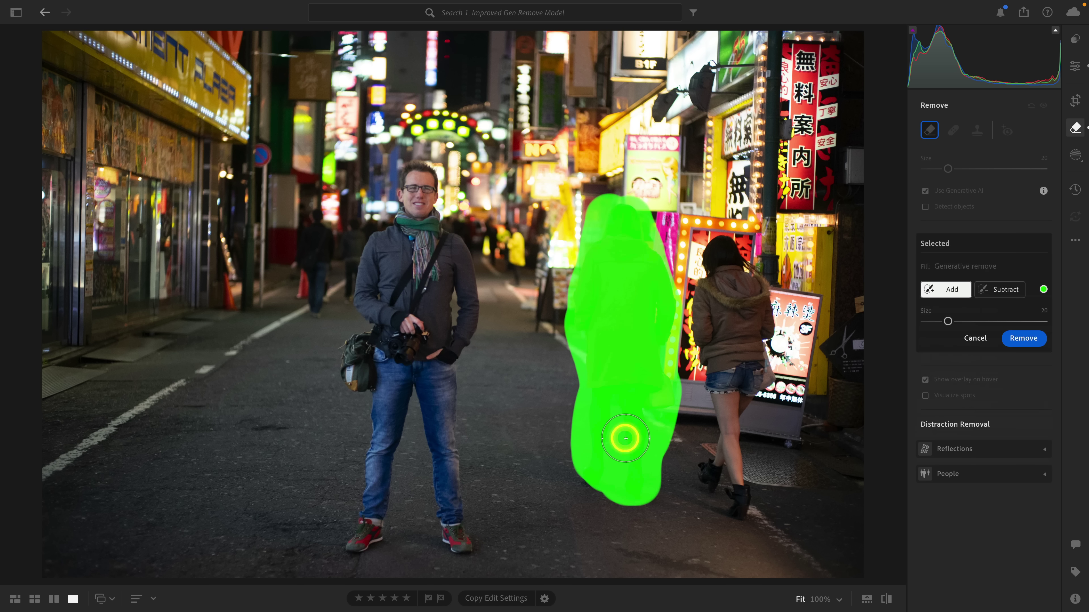
click(1023, 339)
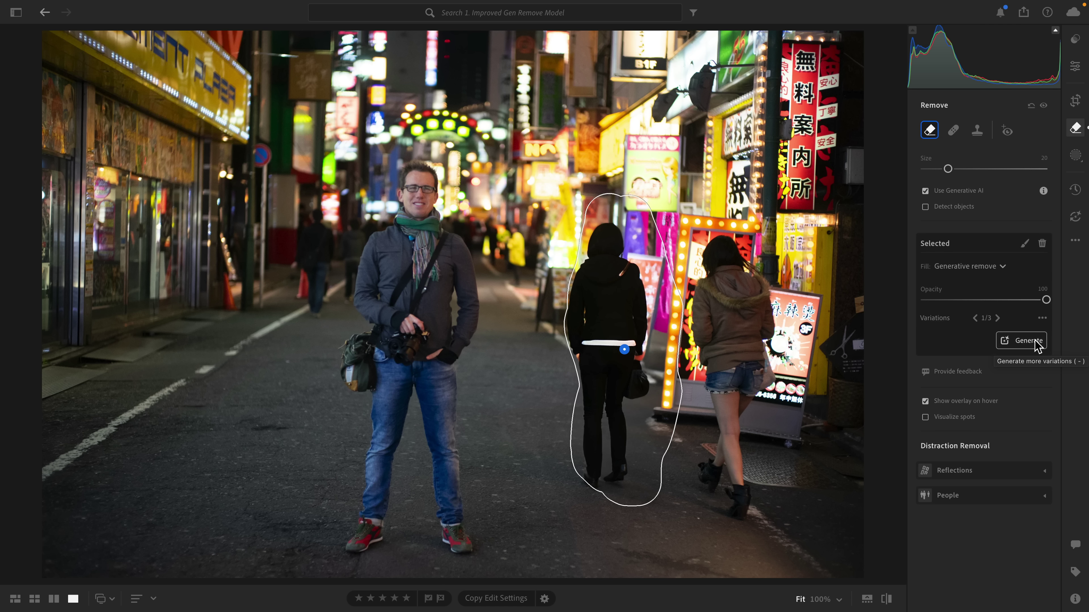
click(997, 318)
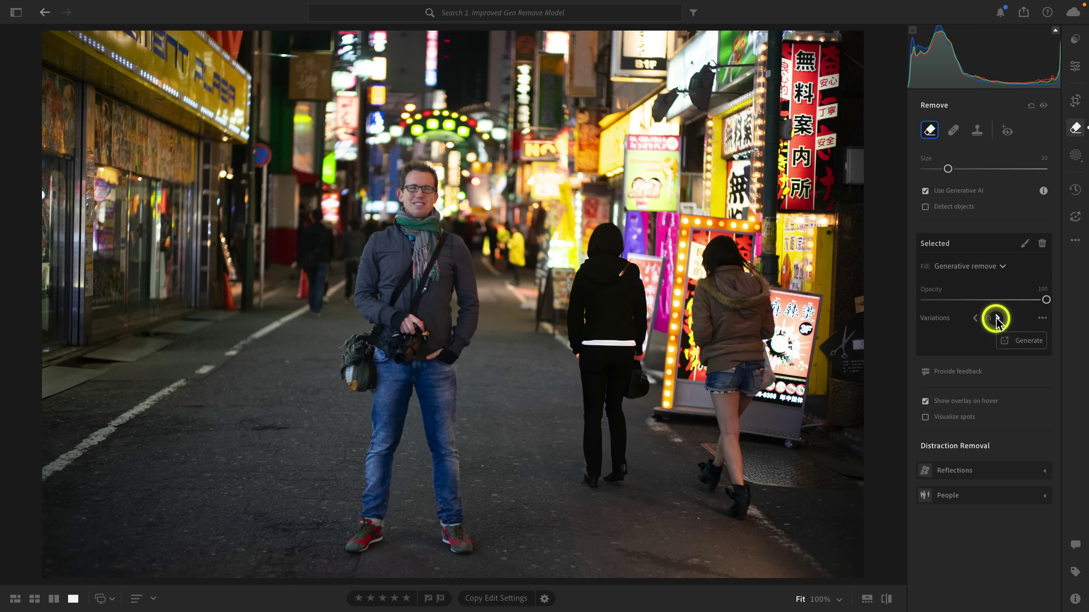
click(997, 318)
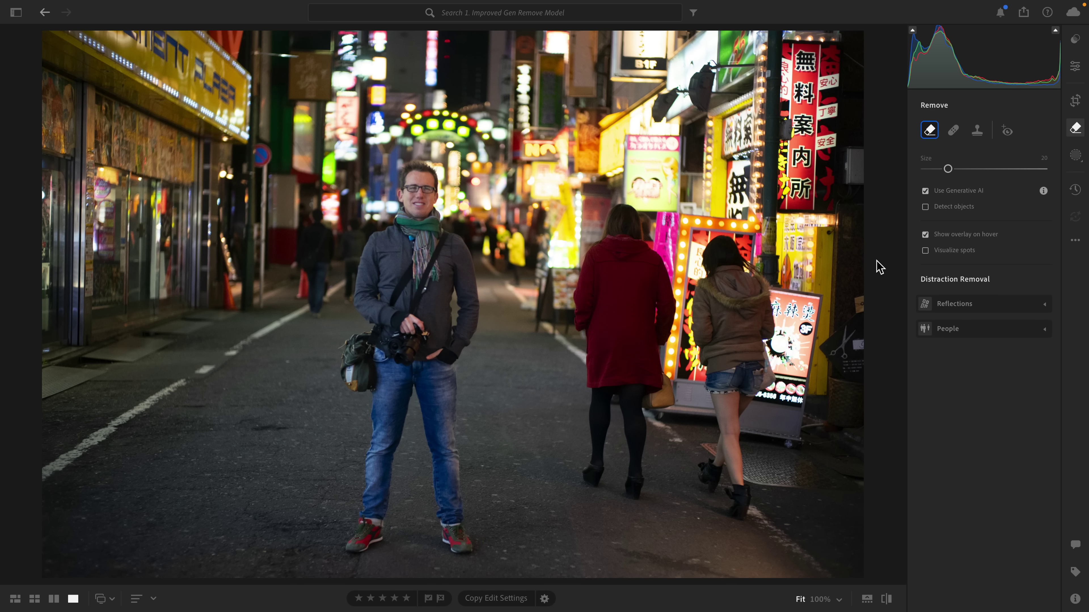
- Repaint the woman in the red coat, remove her again and keep fill variation 3/3
mouse_move(613, 224)
mouse_down()
mouse_move(582, 302)
mouse_move(586, 398)
mouse_move(591, 446)
mouse_move(631, 485)
mouse_move(648, 453)
mouse_move(658, 353)
mouse_move(649, 241)
mouse_move(614, 305)
mouse_move(611, 441)
mouse_move(624, 465)
mouse_up()
click(1030, 337)
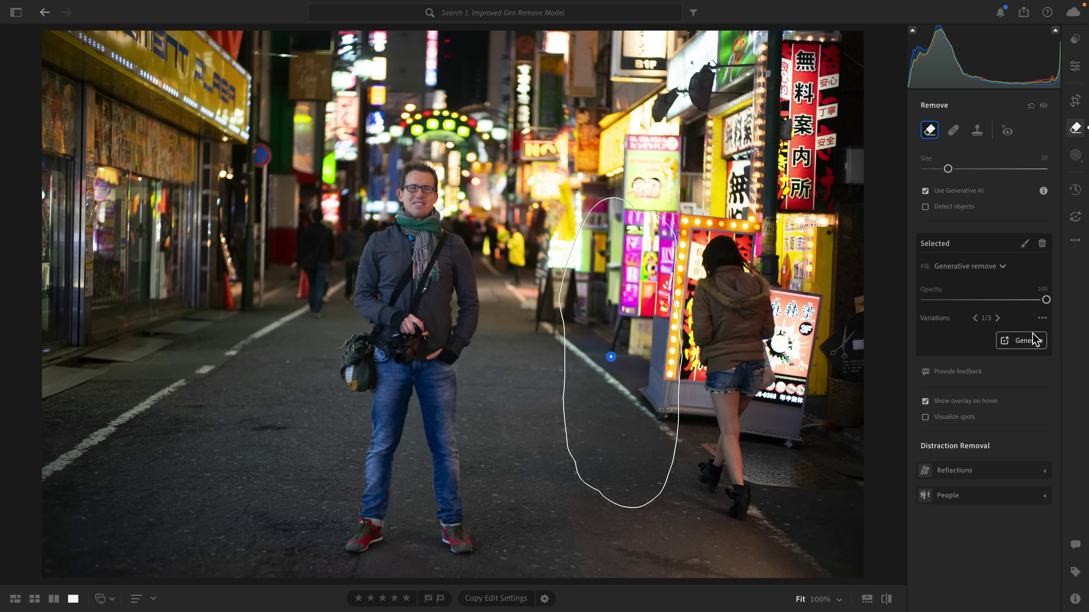
click(991, 449)
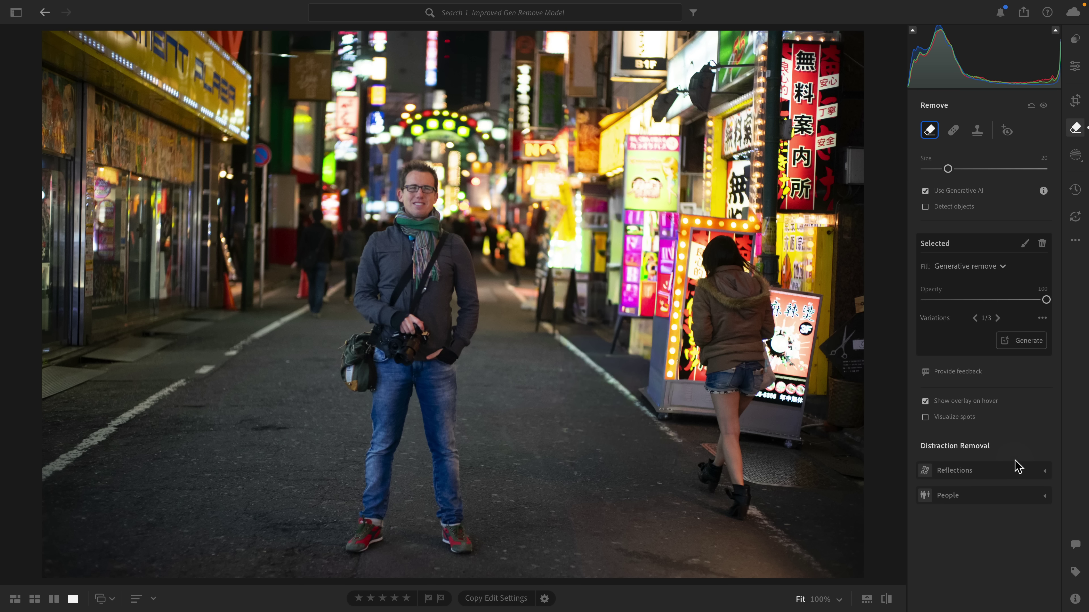
click(1002, 318)
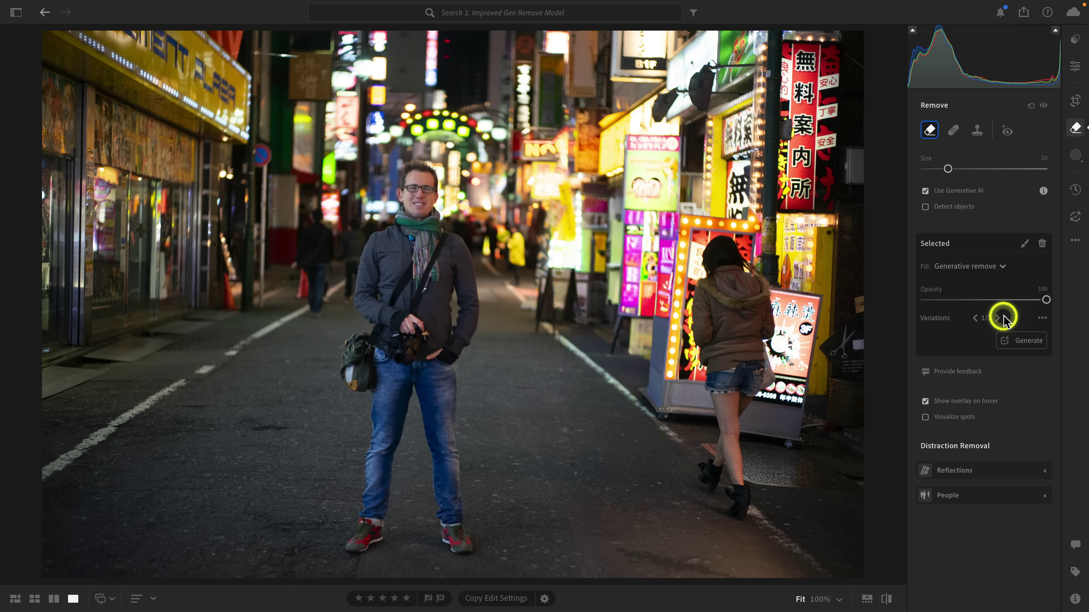
click(999, 319)
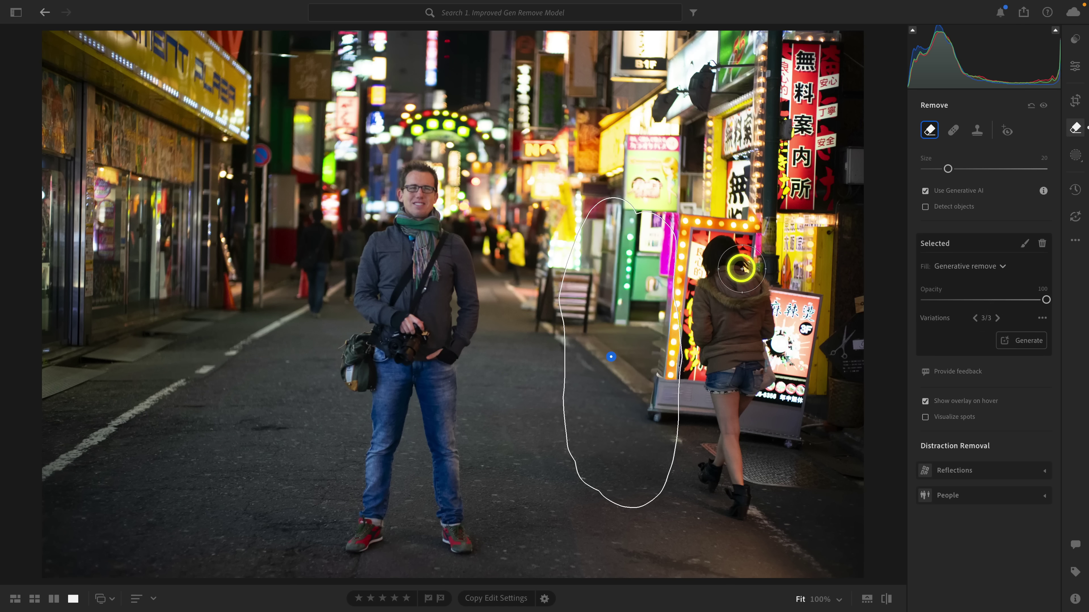
- Remove the woman in shorts, the green shop sign and the man in the scarf with generated fills
mouse_move(717, 255)
mouse_down()
mouse_move(773, 359)
mouse_move(758, 458)
mouse_move(733, 503)
mouse_move(719, 452)
mouse_move(728, 390)
mouse_move(705, 318)
mouse_move(714, 271)
mouse_move(756, 368)
mouse_up()
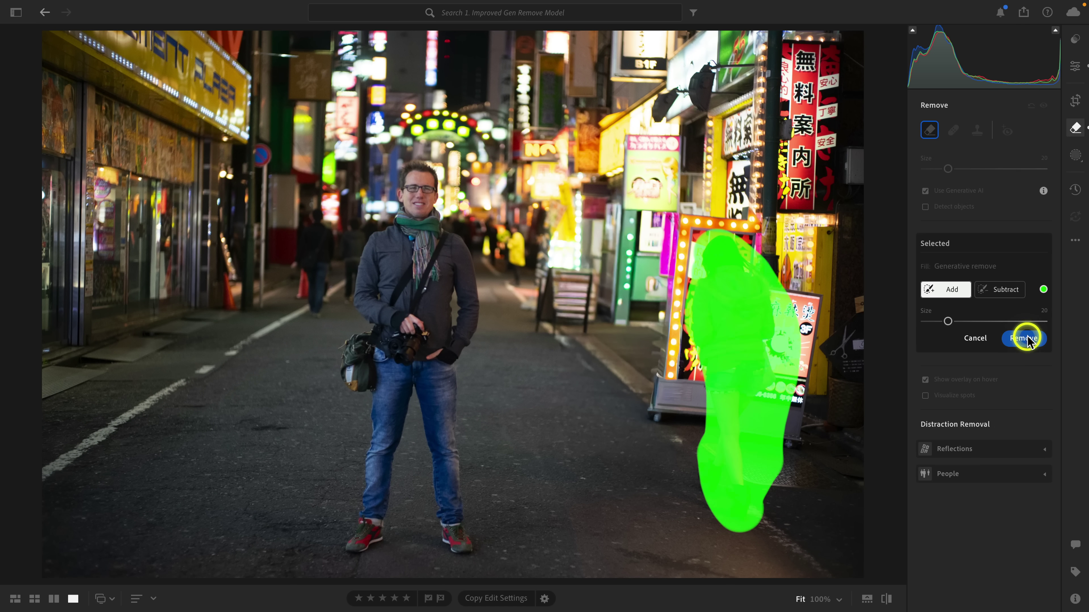
click(1025, 339)
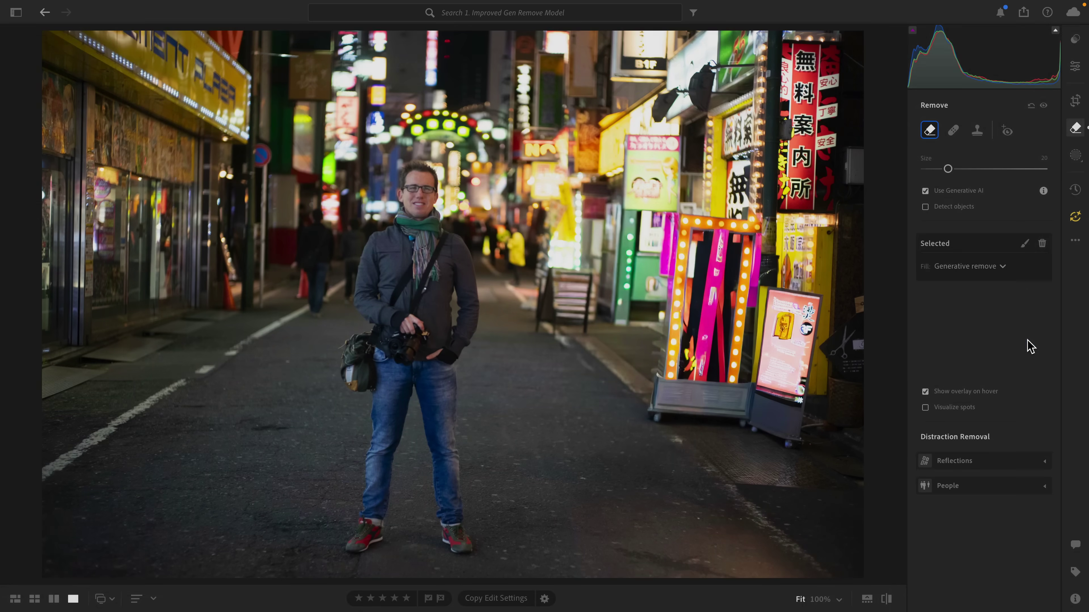
mouse_move(674, 162)
mouse_down()
mouse_move(626, 150)
mouse_move(624, 203)
mouse_move(685, 204)
mouse_move(682, 186)
mouse_move(645, 177)
mouse_up()
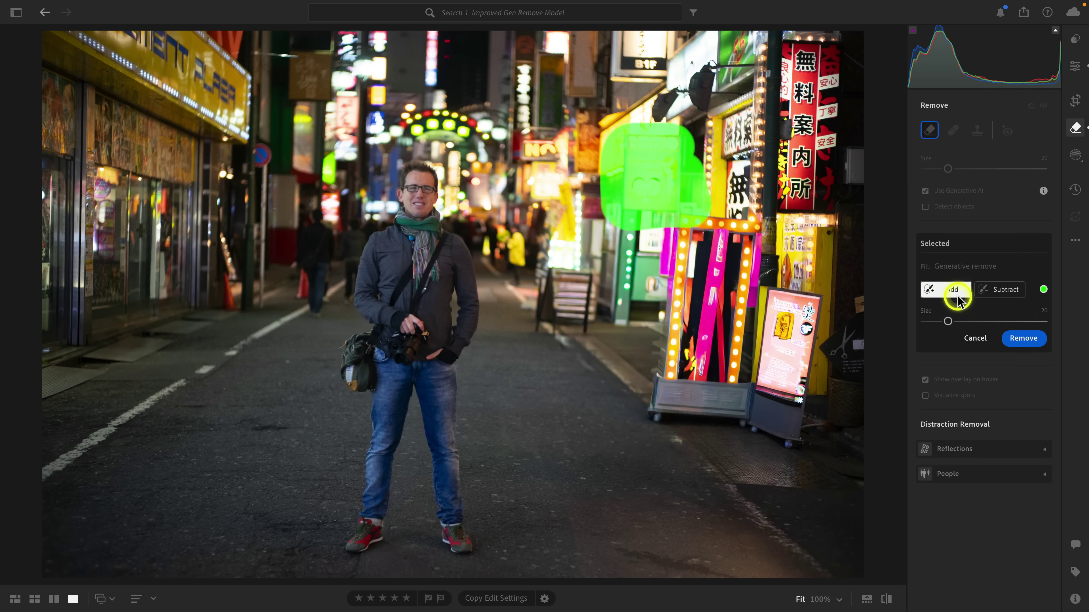
click(1028, 338)
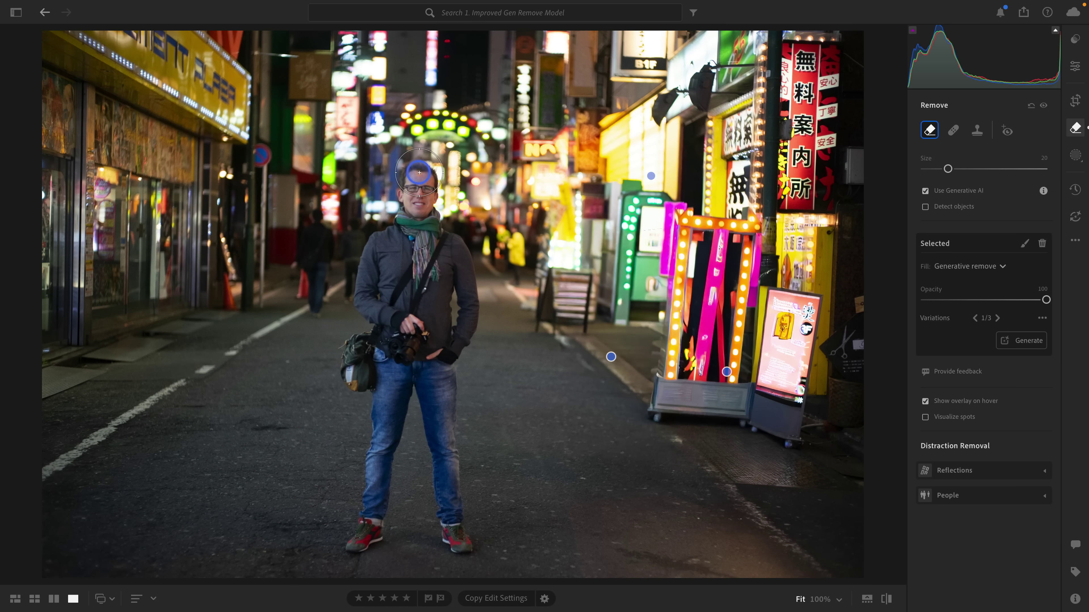
mouse_move(419, 172)
mouse_down()
mouse_move(366, 267)
mouse_move(351, 472)
mouse_move(363, 549)
mouse_move(473, 544)
mouse_move(462, 239)
mouse_move(379, 294)
mouse_move(360, 426)
mouse_move(398, 523)
mouse_move(402, 409)
mouse_move(446, 261)
mouse_up()
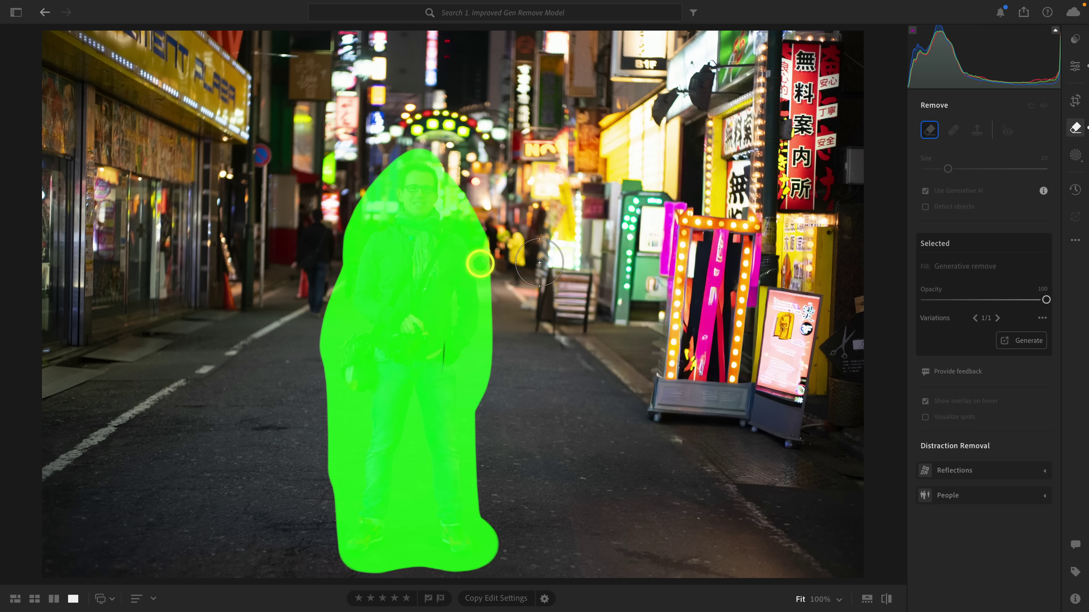
click(1026, 341)
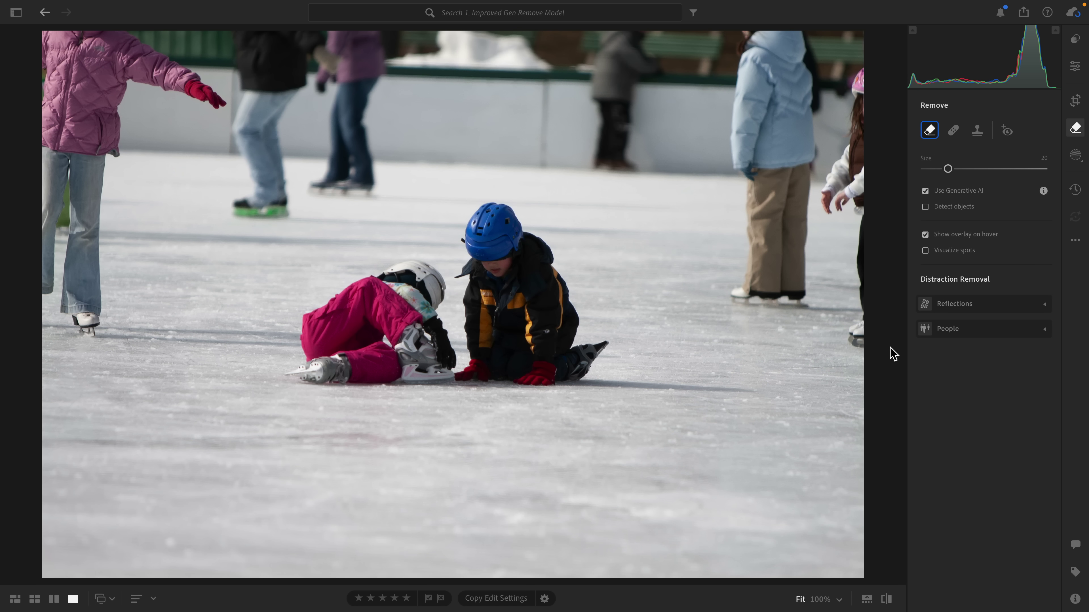
mouse_move(377, 283)
mouse_down()
mouse_move(316, 312)
mouse_move(285, 368)
mouse_move(427, 373)
mouse_move(528, 390)
mouse_move(591, 362)
mouse_move(581, 330)
mouse_move(545, 299)
mouse_move(554, 273)
mouse_move(569, 298)
mouse_move(501, 214)
mouse_move(369, 287)
mouse_move(337, 331)
mouse_move(555, 352)
mouse_move(492, 255)
mouse_move(396, 294)
mouse_move(416, 313)
mouse_move(493, 317)
mouse_move(466, 296)
mouse_up()
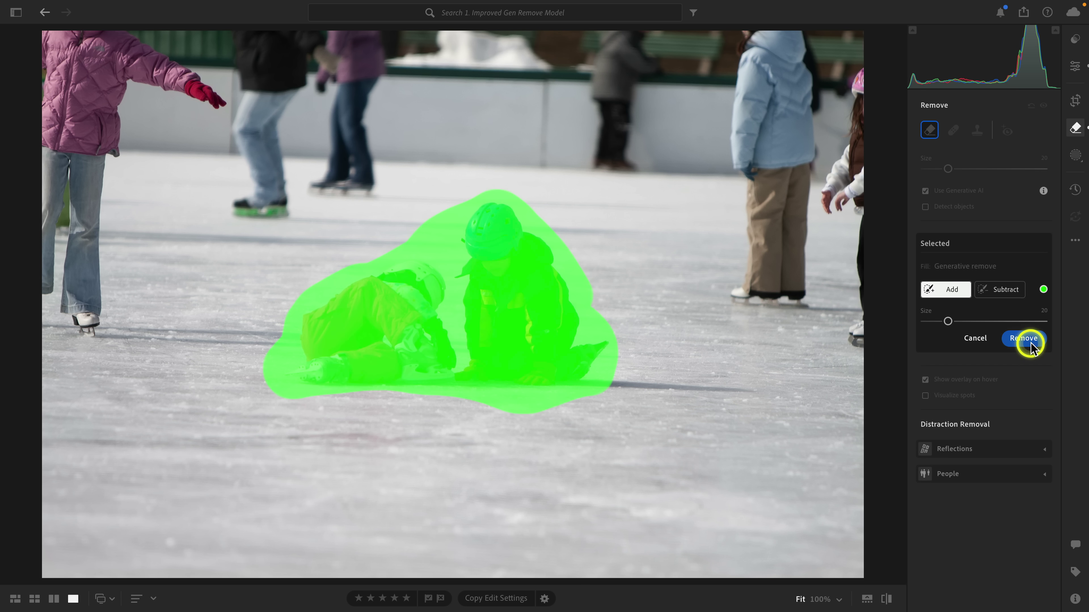
click(1028, 341)
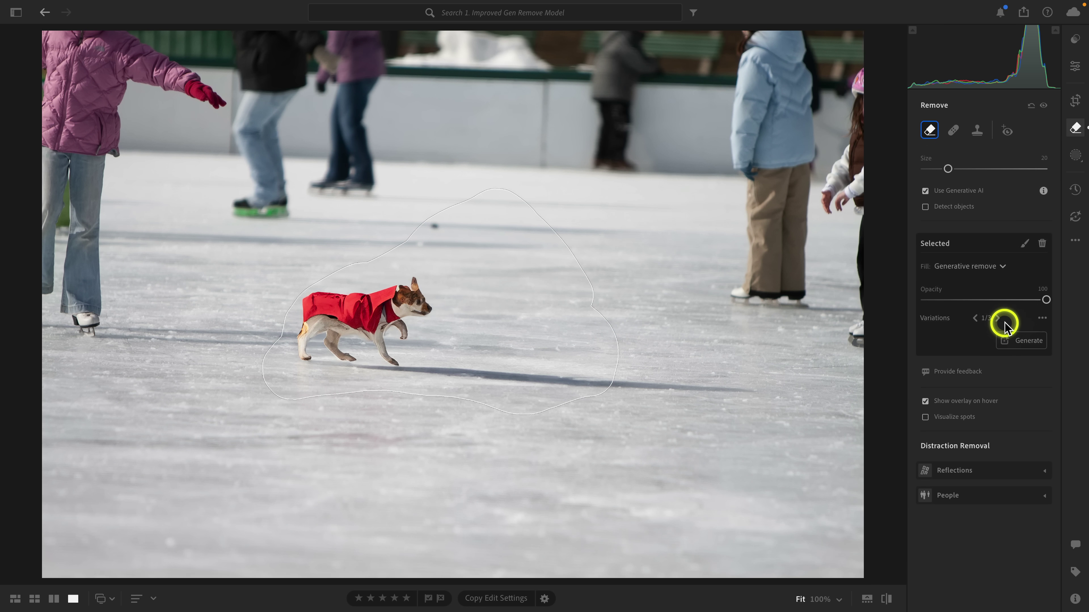
click(997, 319)
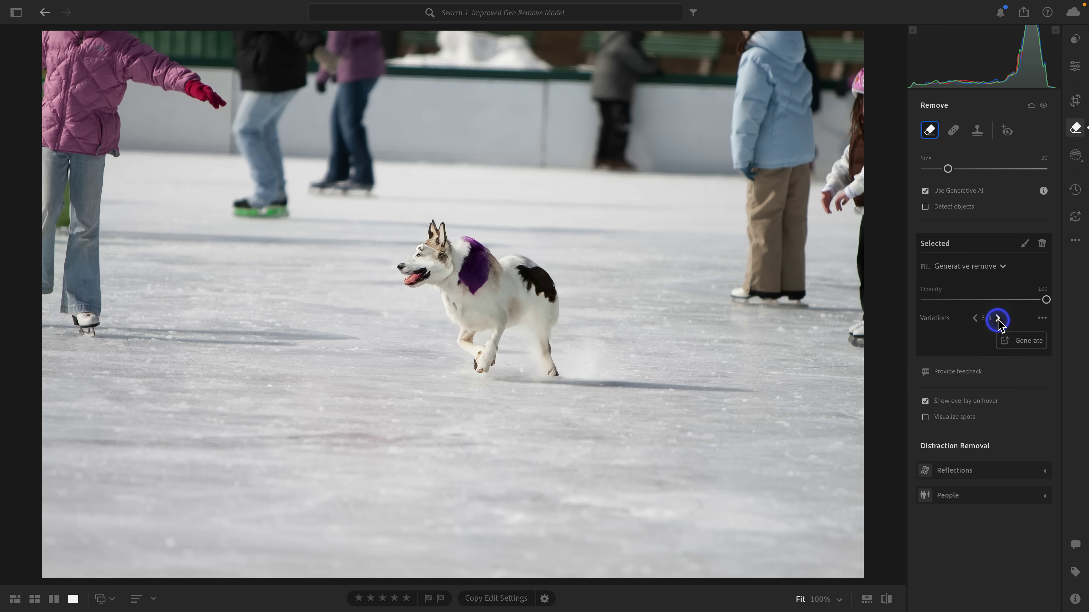
click(998, 318)
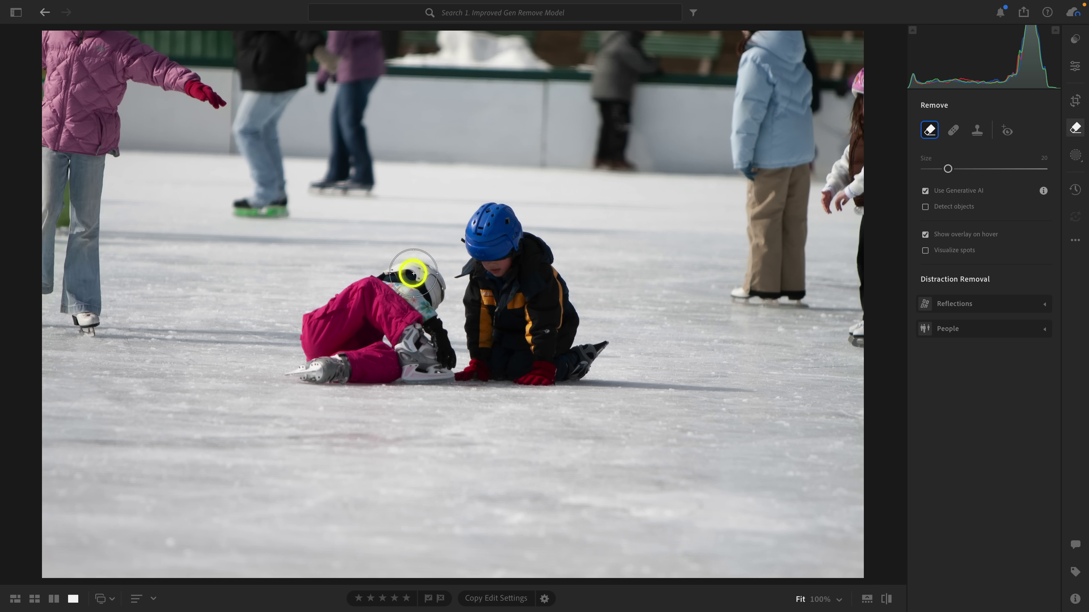
- Generatively remove the two fallen children, the ice shadow, the background skater and the right-edge child
mouse_move(413, 271)
mouse_down()
mouse_move(323, 305)
mouse_move(297, 372)
mouse_move(562, 377)
mouse_move(595, 345)
mouse_move(545, 280)
mouse_move(533, 240)
mouse_move(494, 212)
mouse_move(418, 269)
mouse_move(501, 258)
mouse_move(551, 342)
mouse_move(329, 342)
mouse_move(399, 307)
mouse_move(518, 309)
mouse_up()
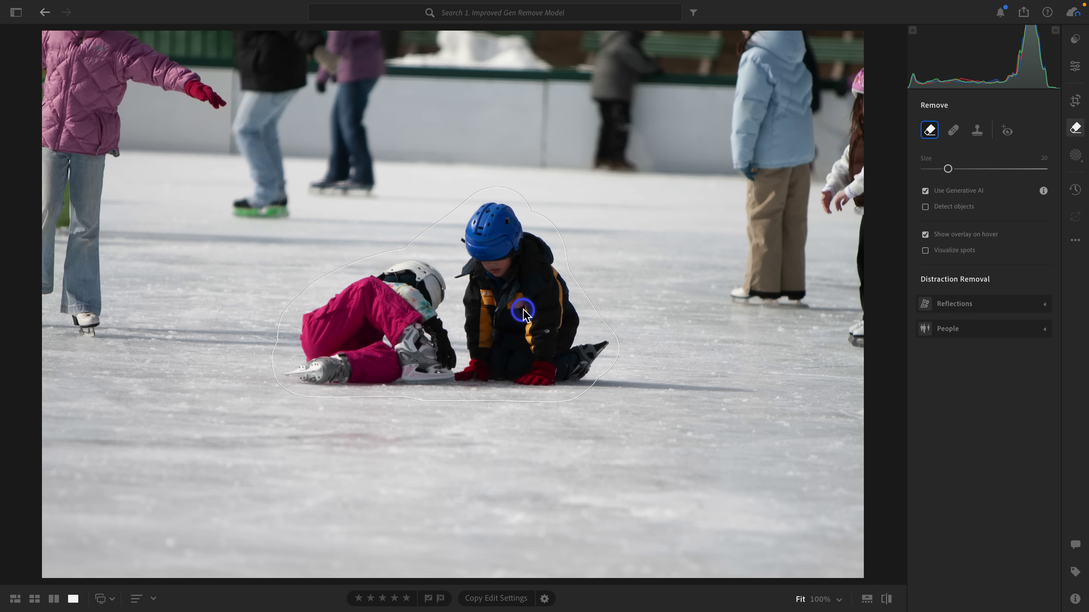
click(1023, 339)
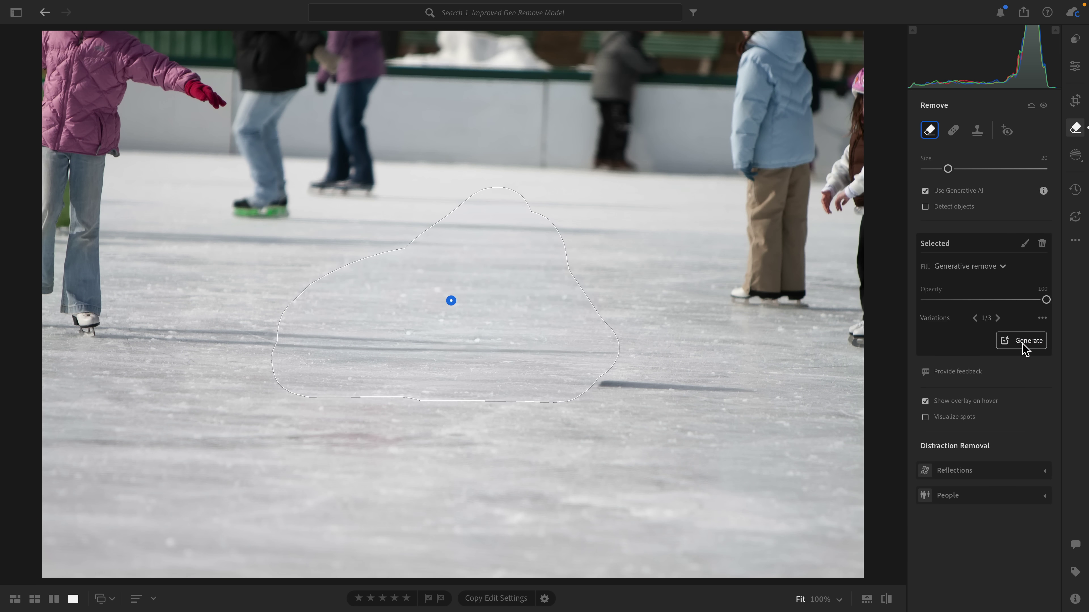
drag(758, 382, 583, 388)
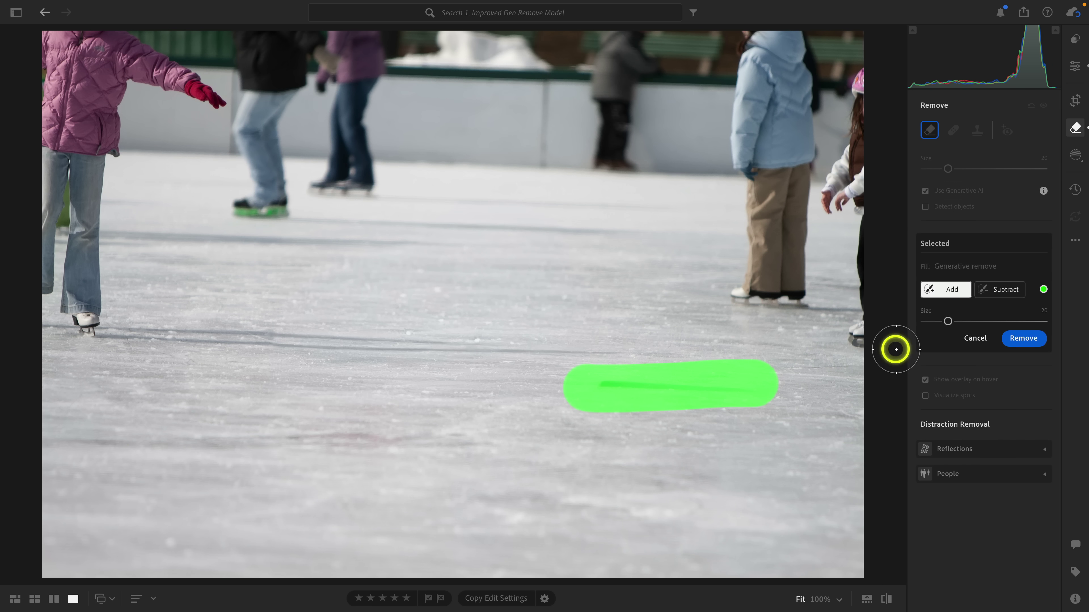
click(1033, 343)
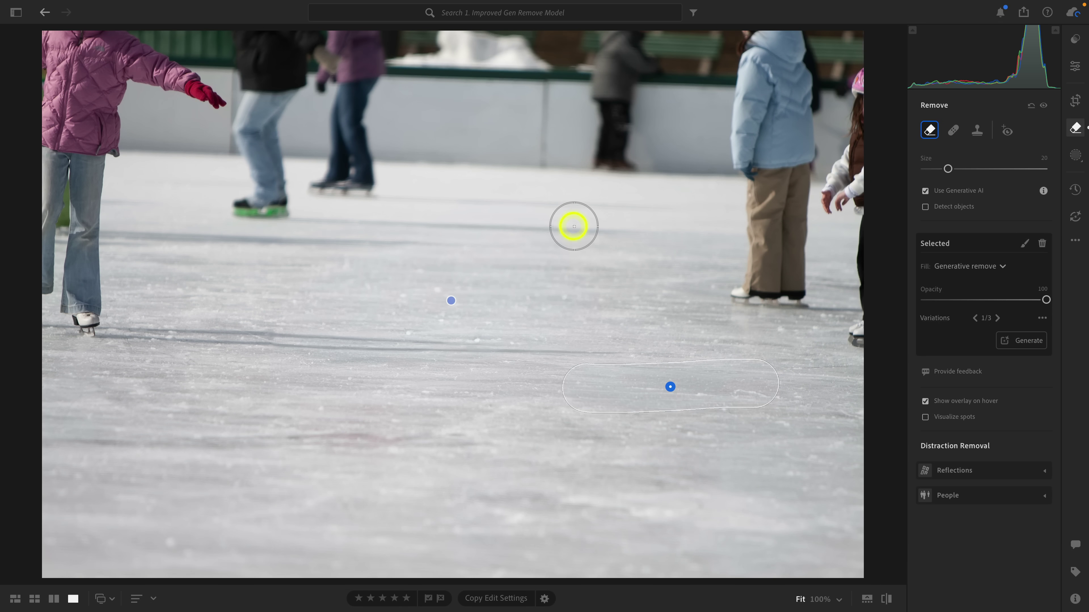
mouse_move(590, 161)
mouse_down()
mouse_move(642, 163)
mouse_move(651, 76)
mouse_move(637, 42)
mouse_move(603, 52)
mouse_move(603, 132)
mouse_move(621, 77)
mouse_up()
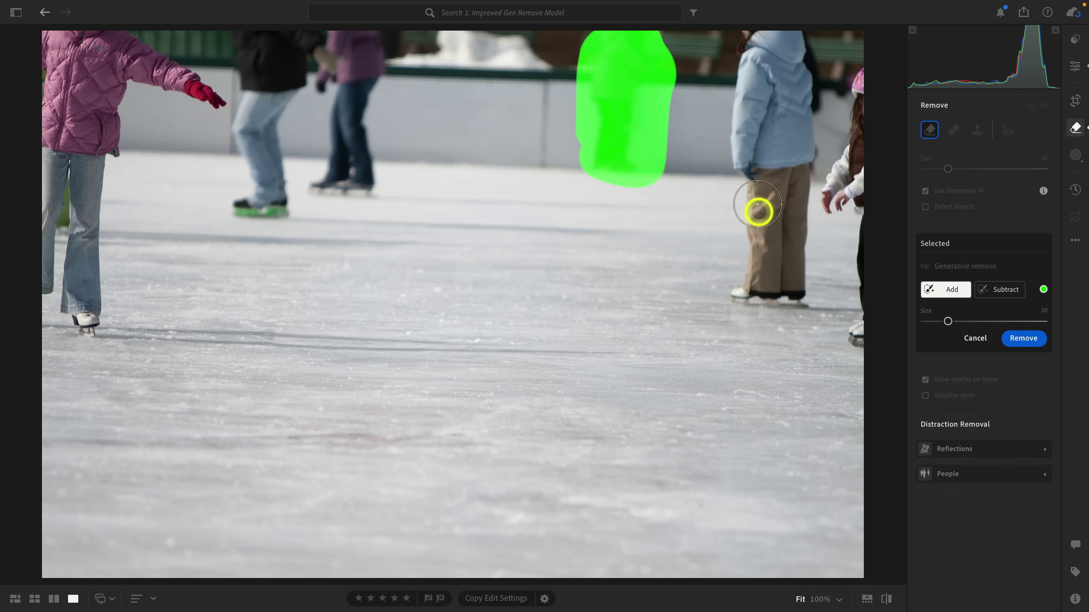
click(1023, 338)
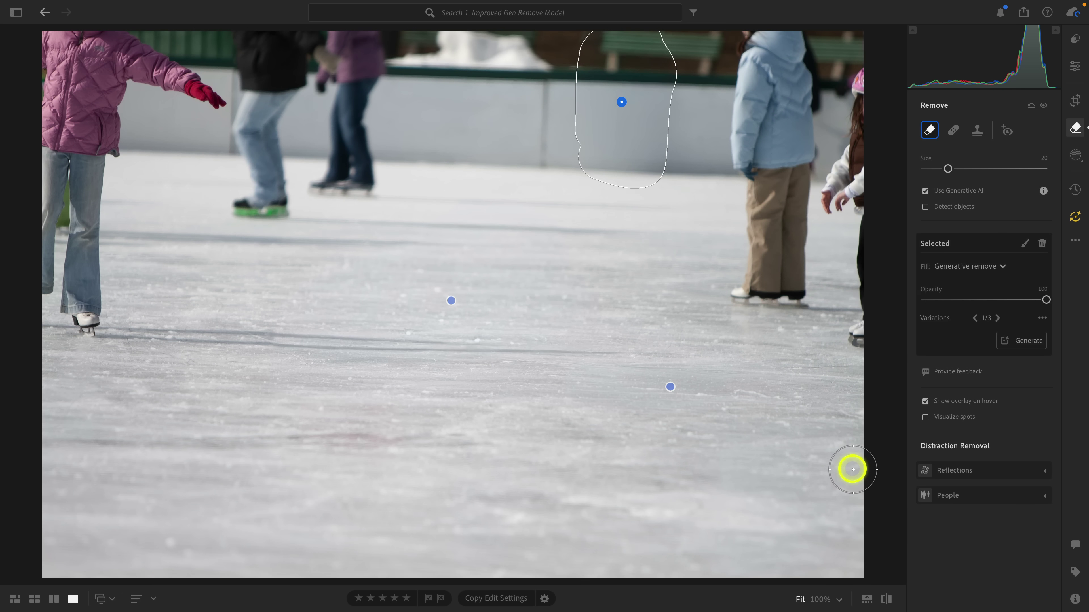
mouse_move(850, 361)
mouse_down()
mouse_move(855, 77)
mouse_move(833, 218)
mouse_move(803, 274)
mouse_move(804, 300)
mouse_move(756, 296)
mouse_move(871, 307)
mouse_move(707, 291)
mouse_move(738, 290)
mouse_move(726, 213)
mouse_move(747, 48)
mouse_move(775, 40)
mouse_move(792, 49)
mouse_move(824, 122)
mouse_move(773, 284)
mouse_move(781, 86)
mouse_move(771, 74)
mouse_move(843, 301)
mouse_up()
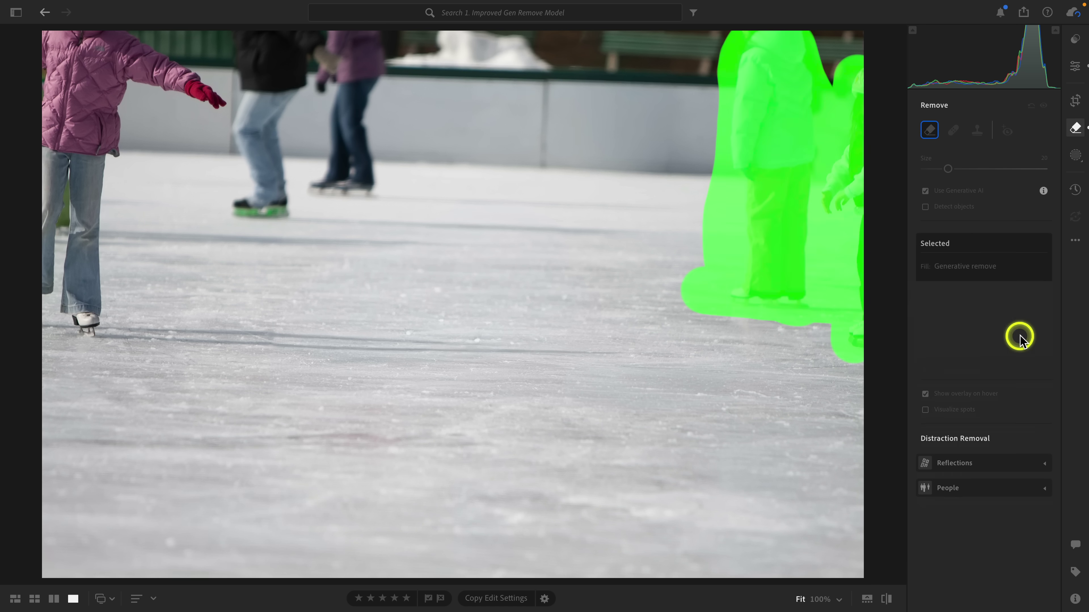
click(1027, 340)
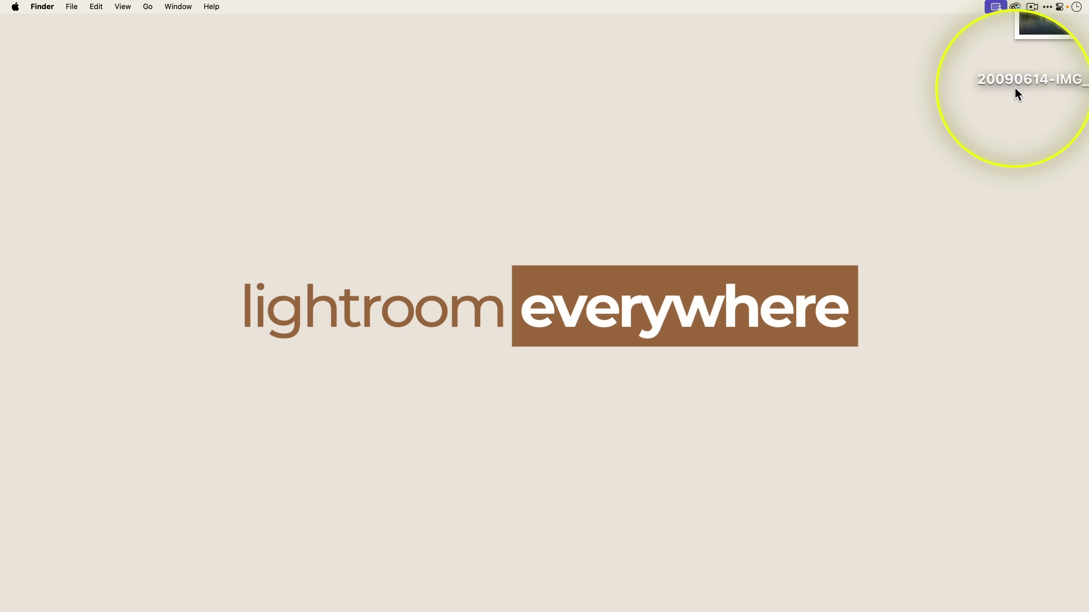
- Quick Look the desktop file 20090614-IMG_1109.dng, then send it to the editing app in the Dock
click(1038, 47)
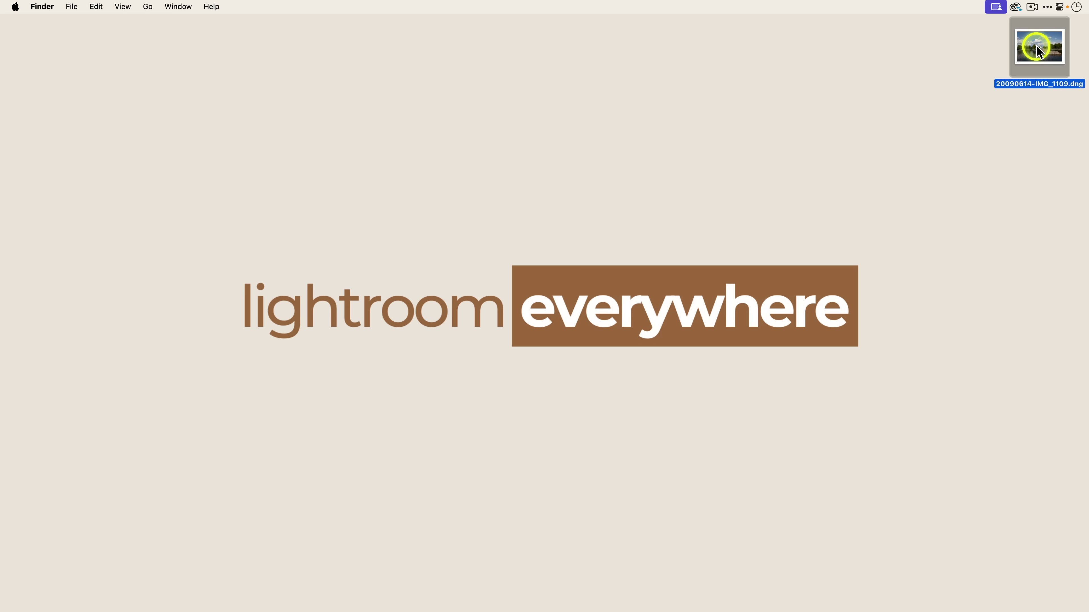
key(space)
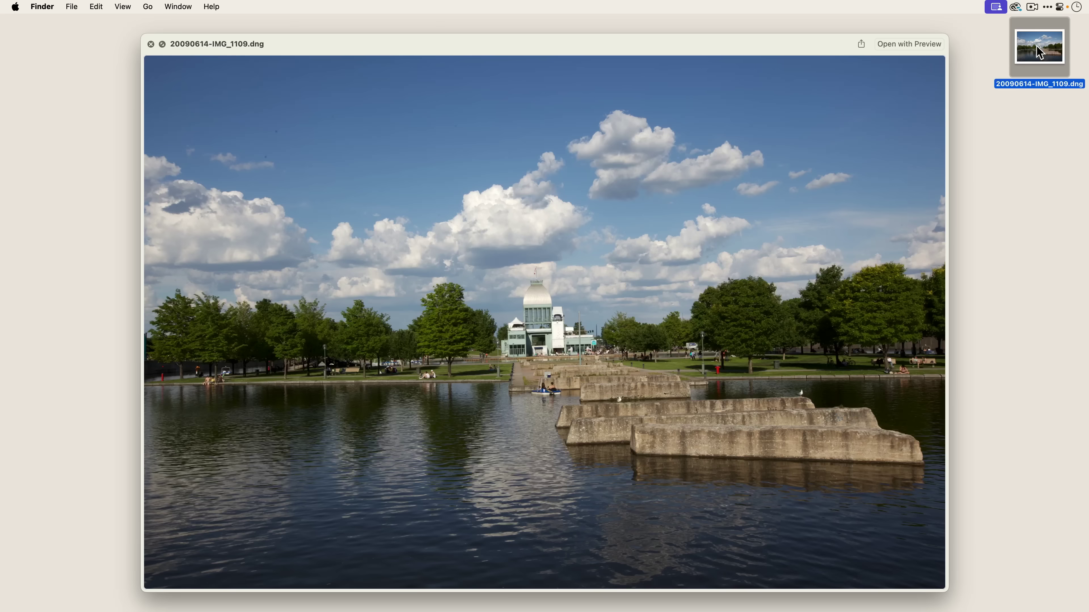
key(space)
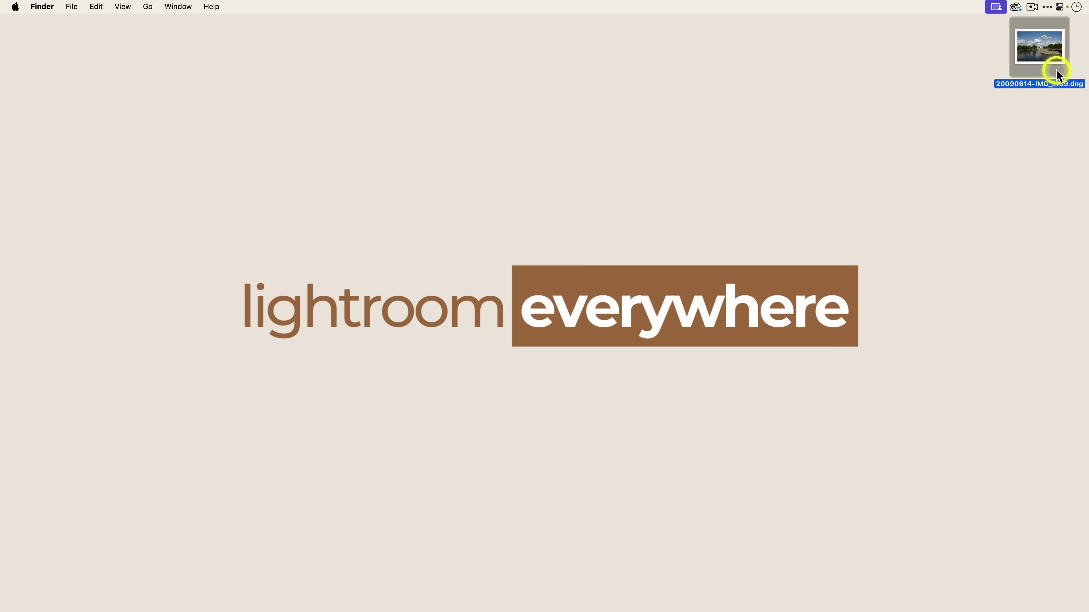
drag(1056, 70, 676, 600)
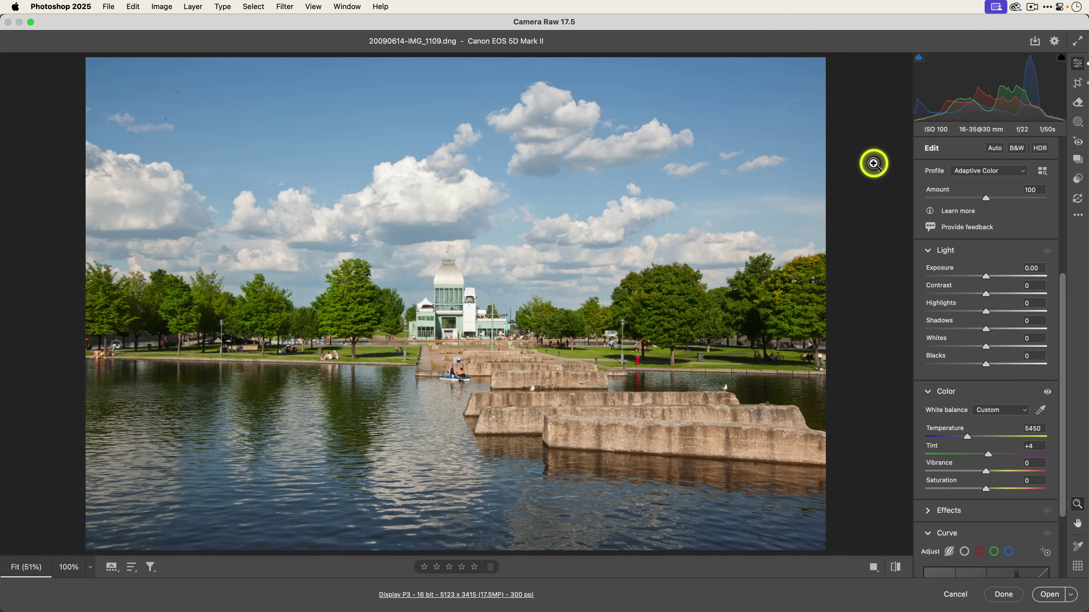
- Check the Camera Raw preferences without changes and zoom in on the reflecting-pool photo
click(1055, 42)
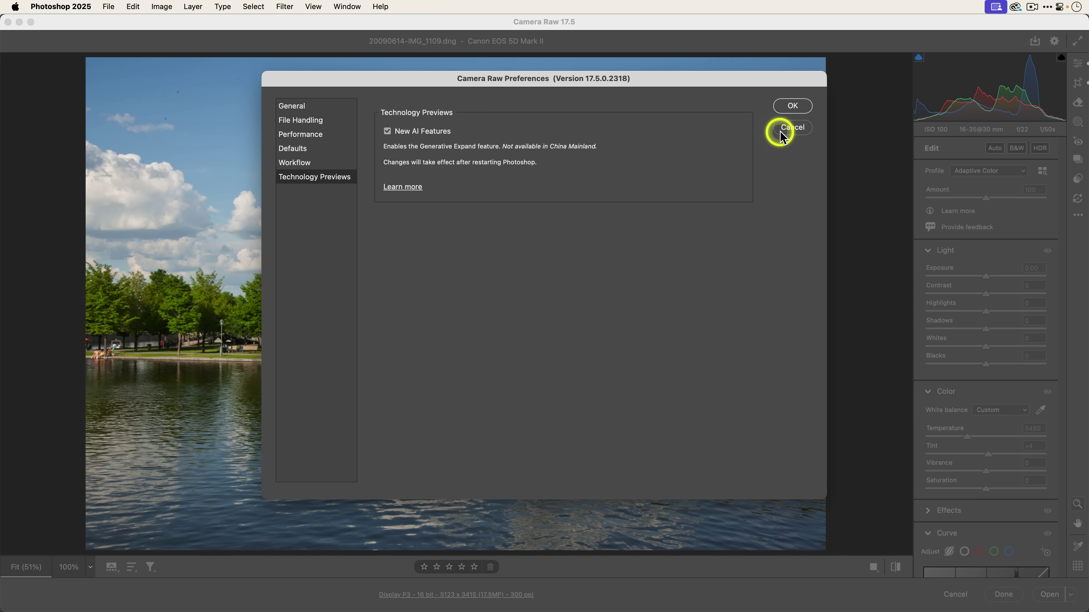
click(791, 128)
drag(440, 175, 442, 177)
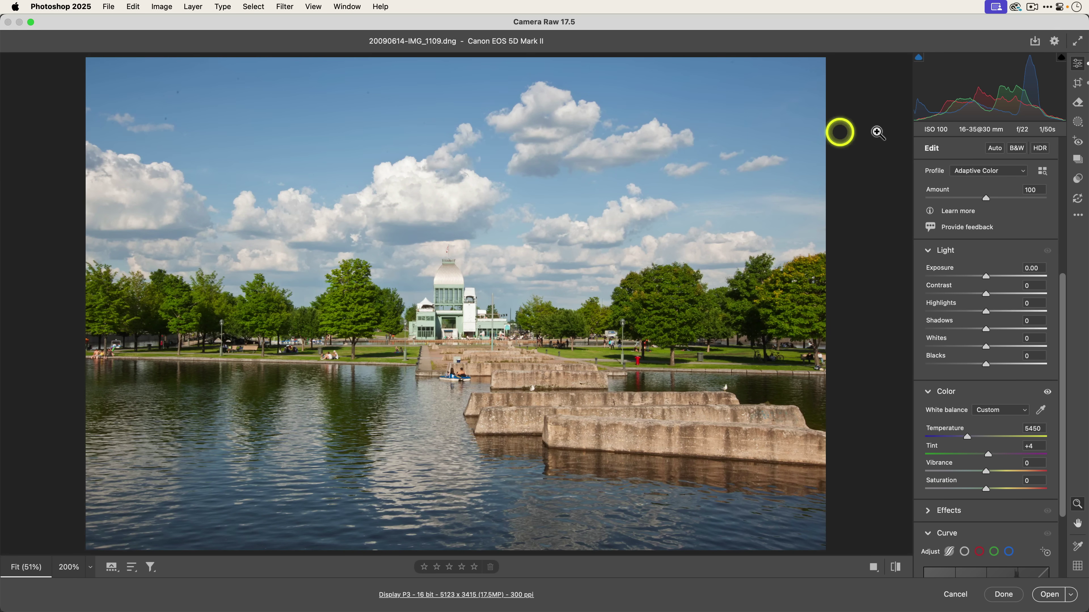
- Switch to the Remove tool and expand the Dust row under Distraction Removal
click(1077, 106)
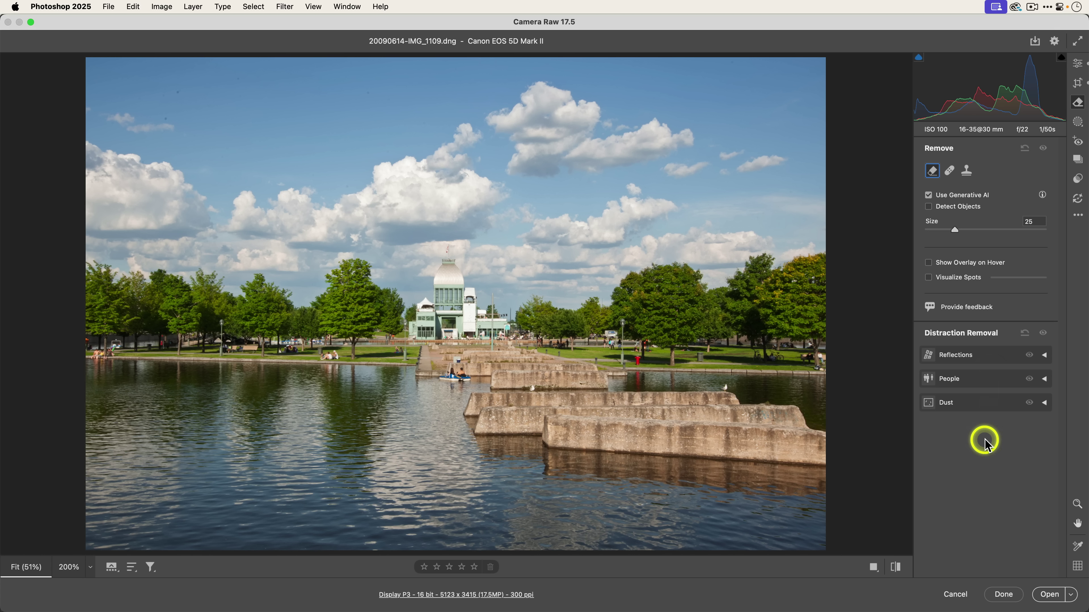
drag(989, 446, 1046, 406)
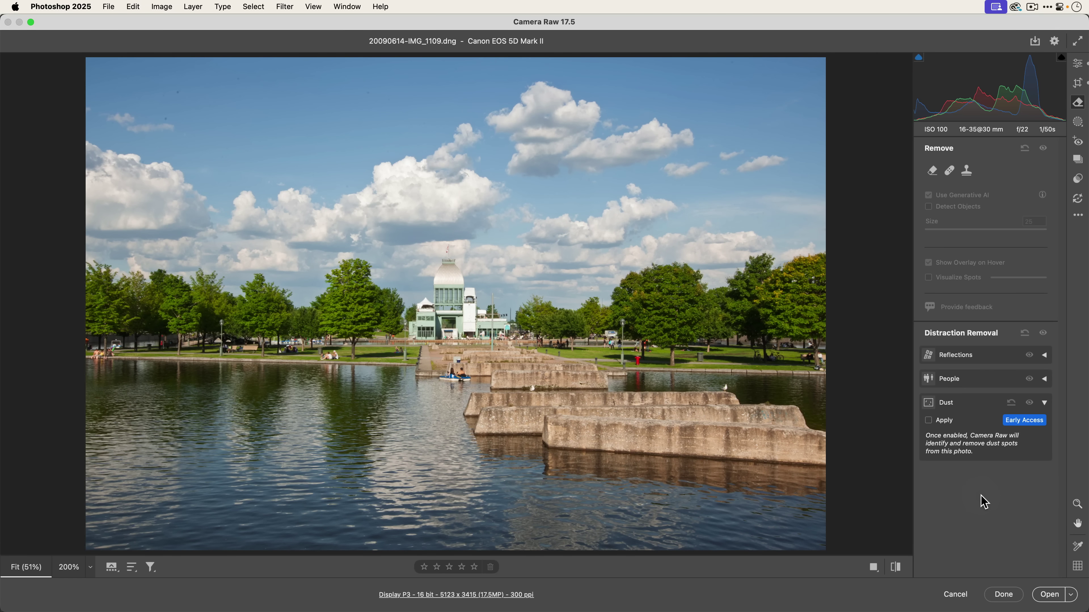
- Apply automatic Dust removal to the lakeside photo and select one of the removed spots
click(938, 421)
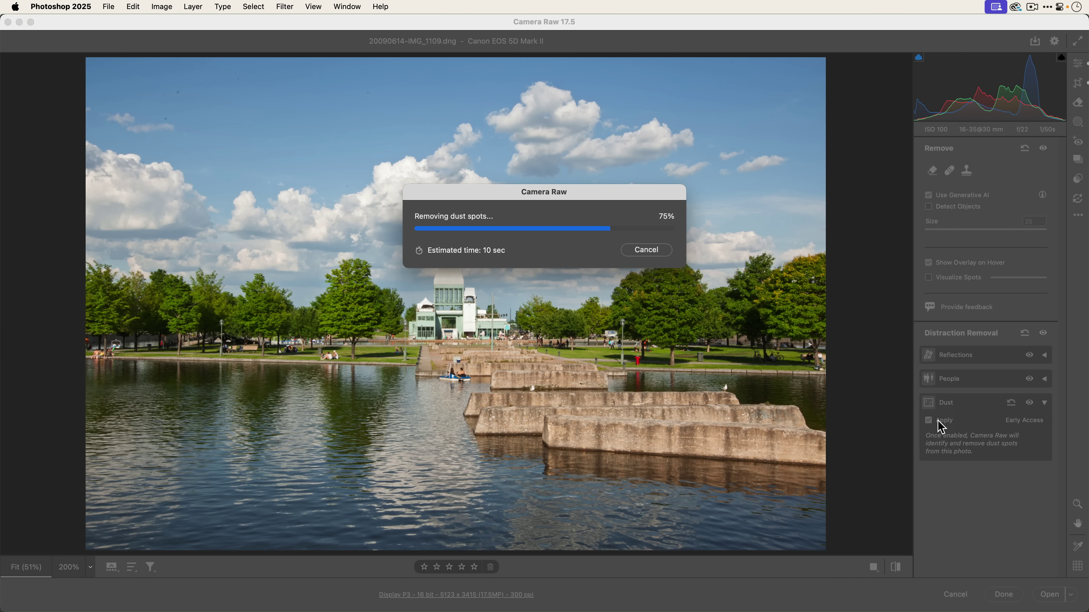
click(622, 381)
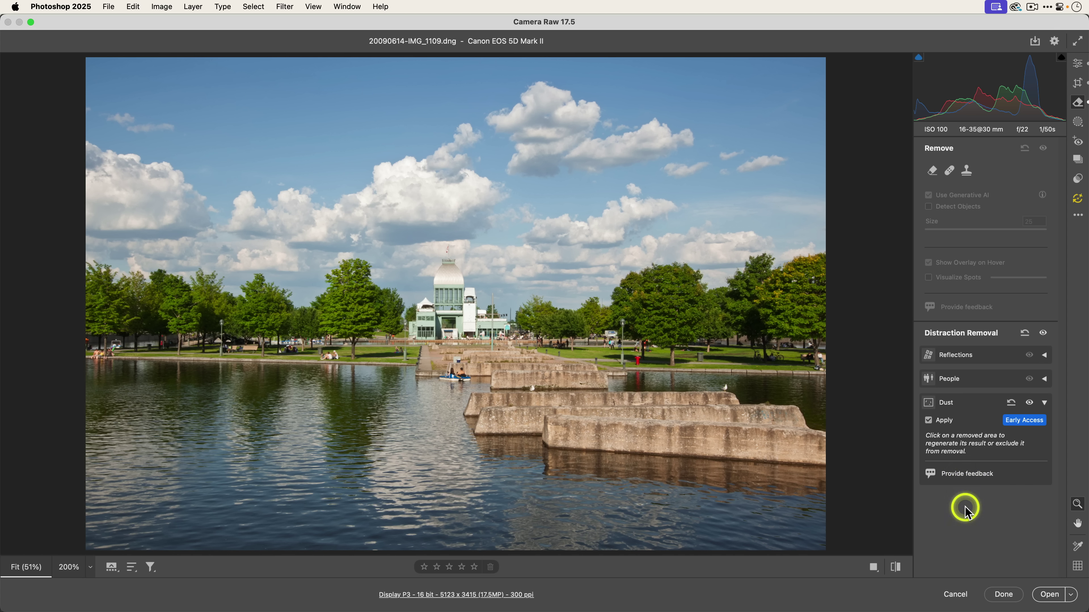
click(760, 217)
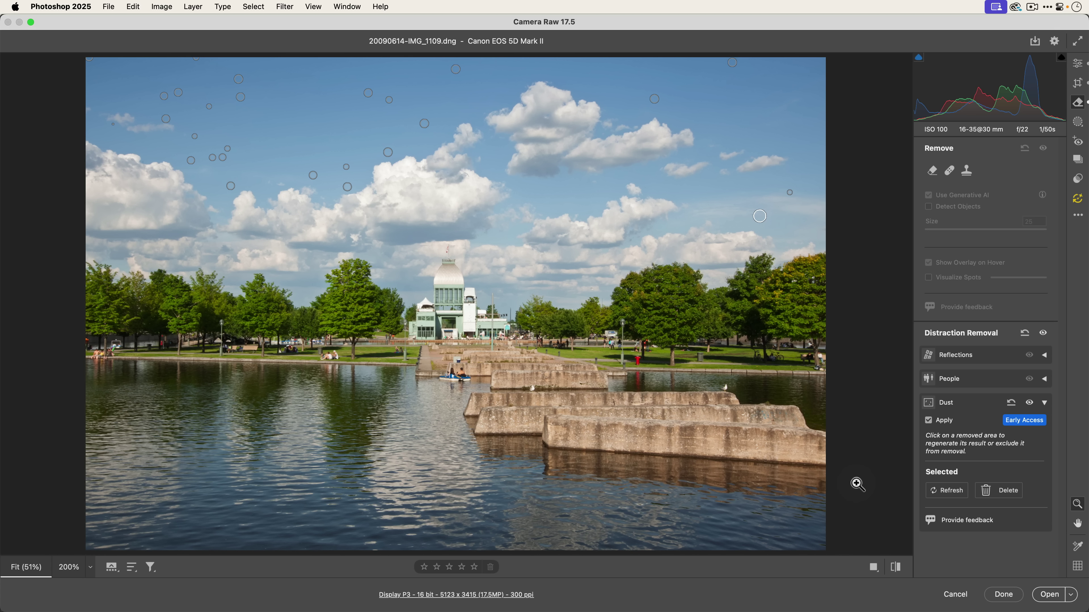
- With the Remove brush, turn on Visualize Spots and toggle Dust removal off and on repeatedly
click(932, 172)
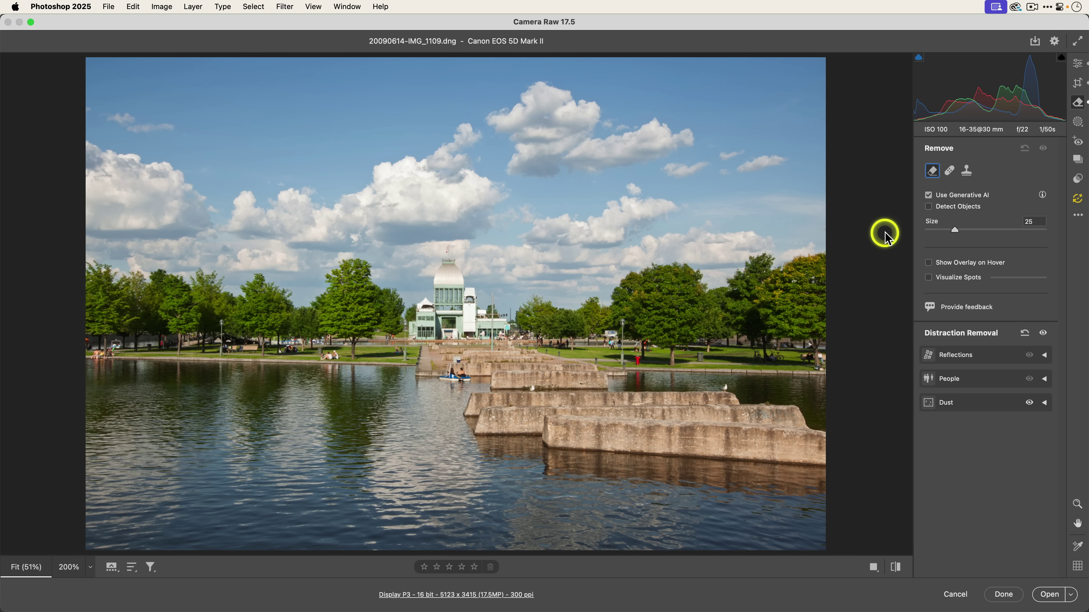
click(937, 278)
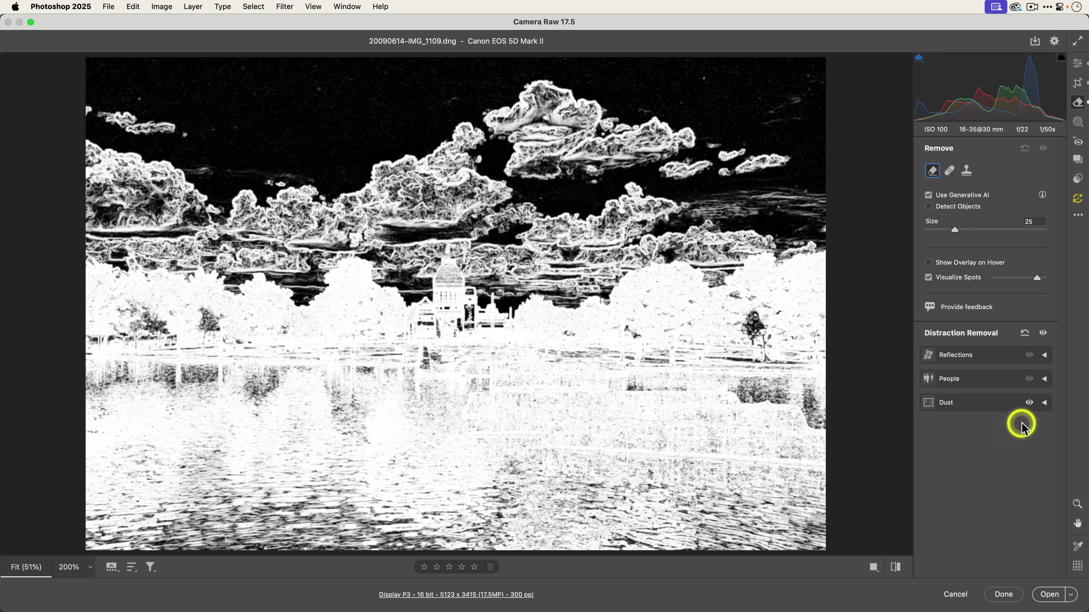
click(1029, 403)
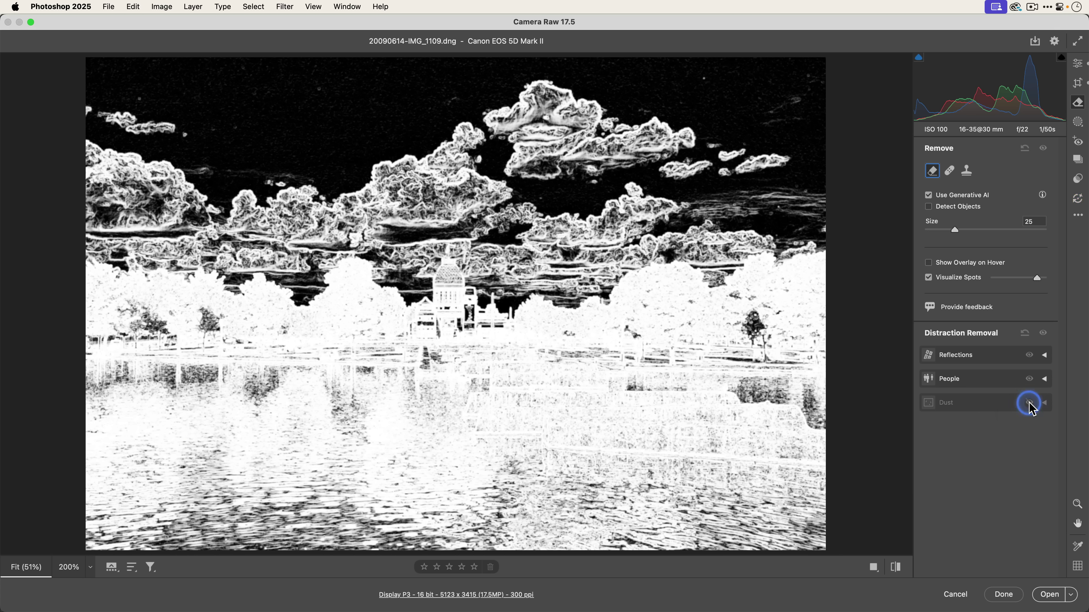
click(1029, 403)
click(1030, 403)
click(1029, 403)
click(1030, 403)
click(1029, 403)
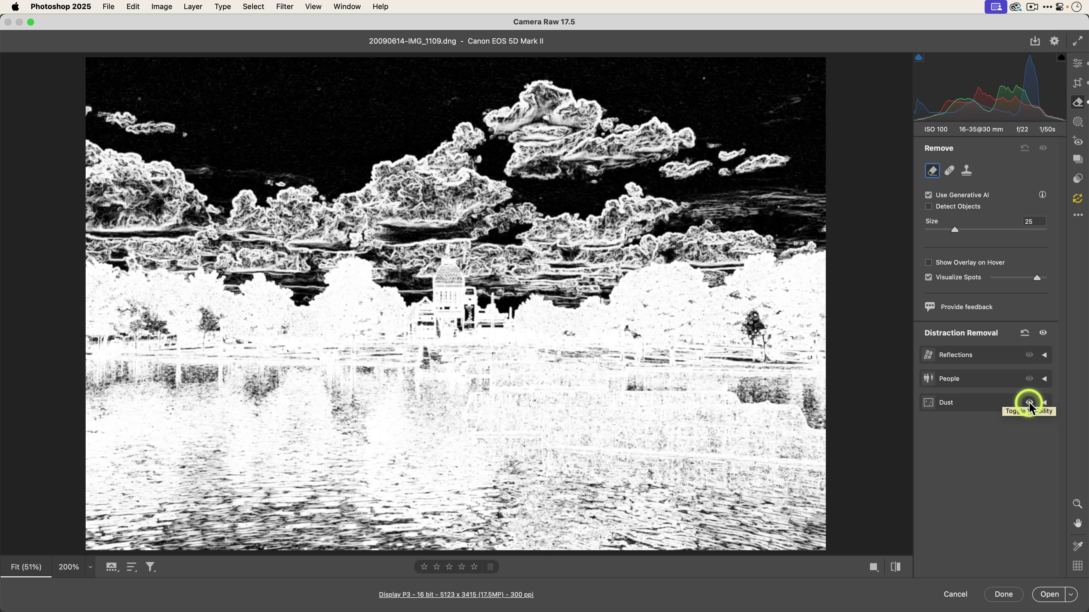
click(1029, 404)
click(1029, 403)
click(1029, 403)
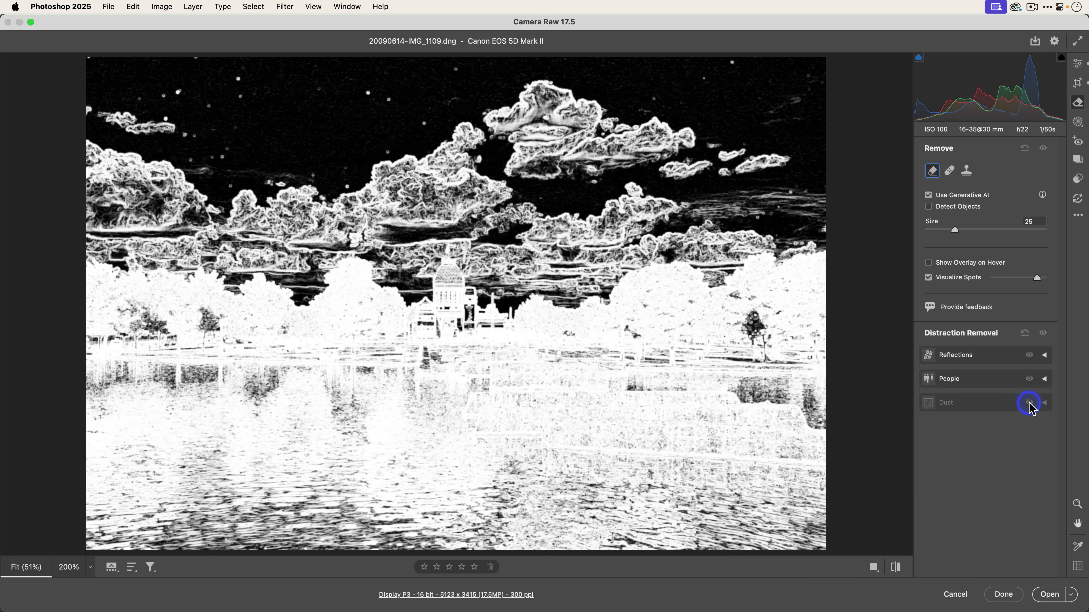
click(1029, 403)
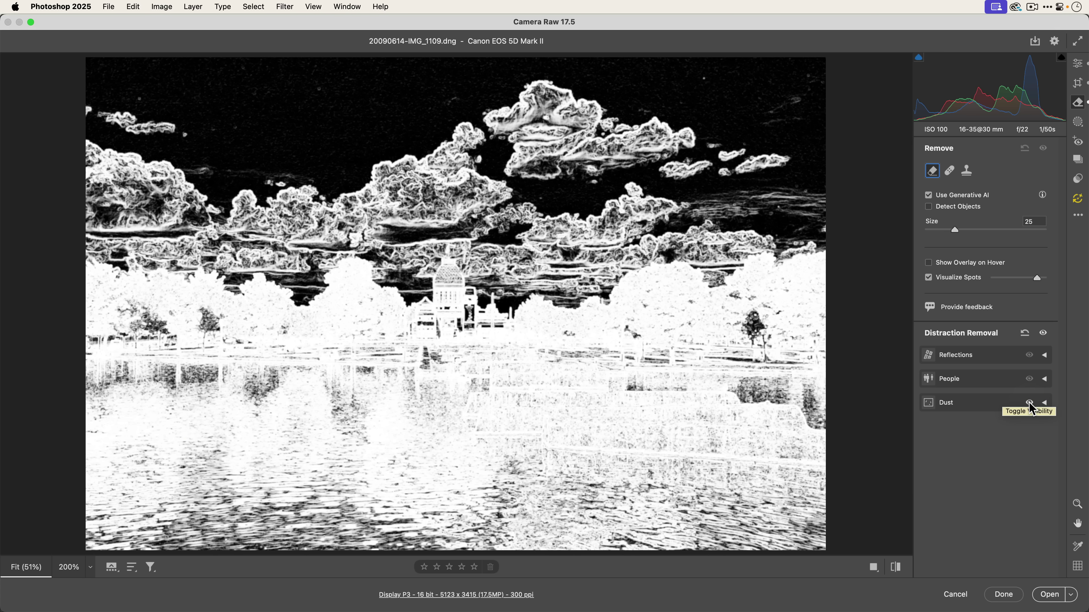
- View the photo at 100% with brush size 30 and pan to the upper sky clouds
key(super+alt+0)
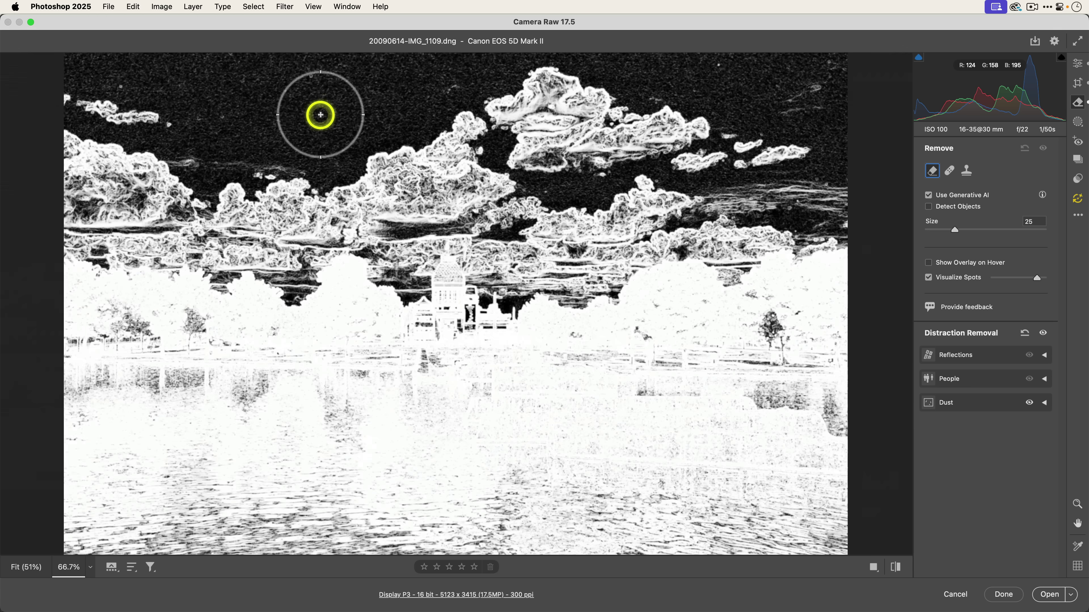
key(])
mouse_move(382, 170)
mouse_down()
mouse_move(381, 204)
mouse_move(507, 349)
mouse_up()
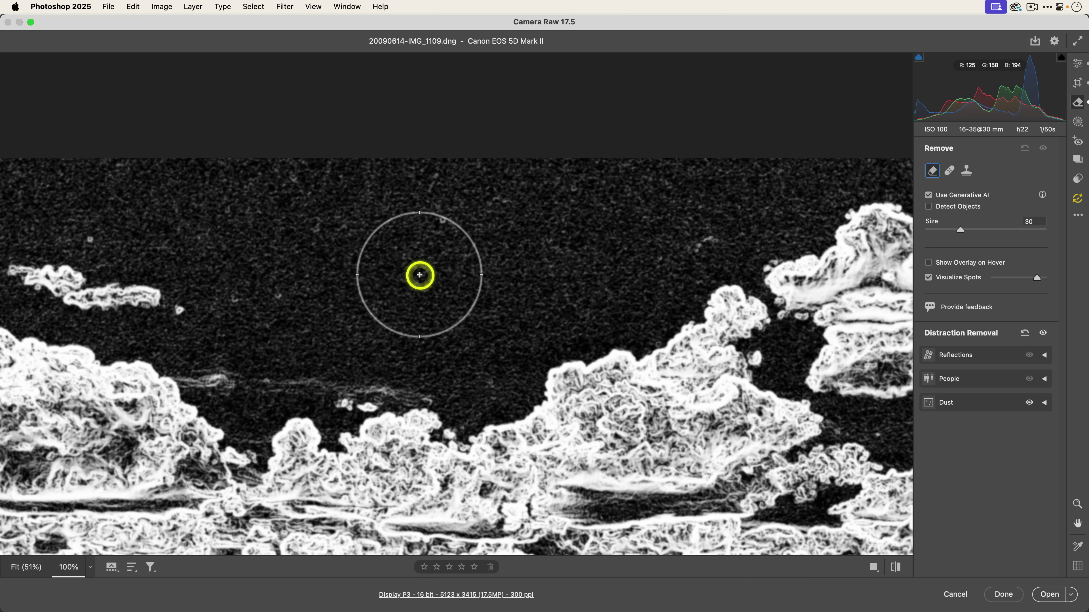
drag(576, 313, 570, 363)
- Pan across the left sky, toggling Dust removal off and back on to compare spots
click(1028, 405)
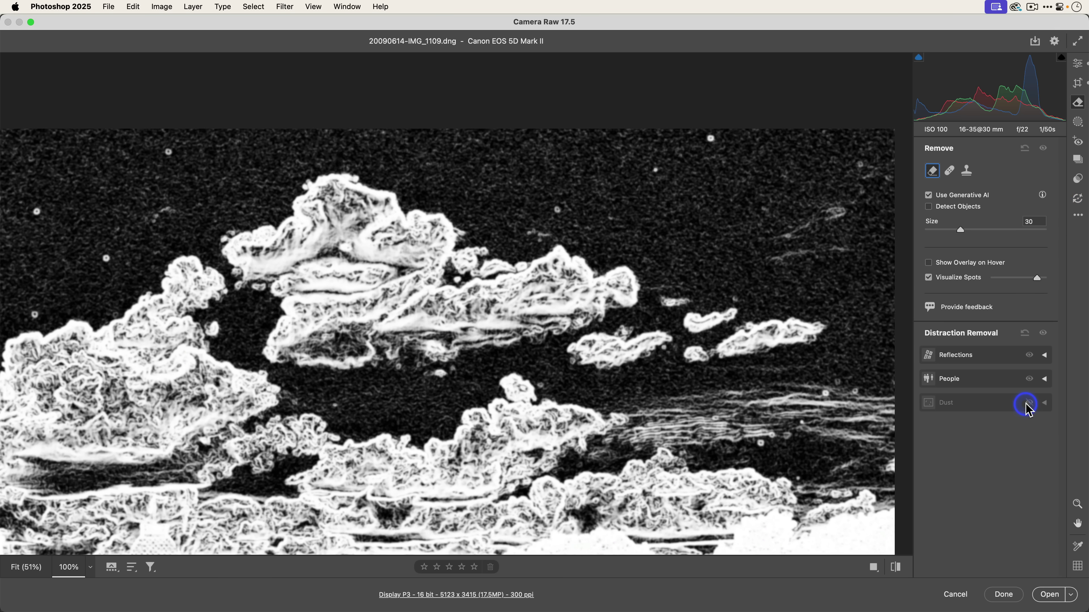
drag(359, 298, 756, 292)
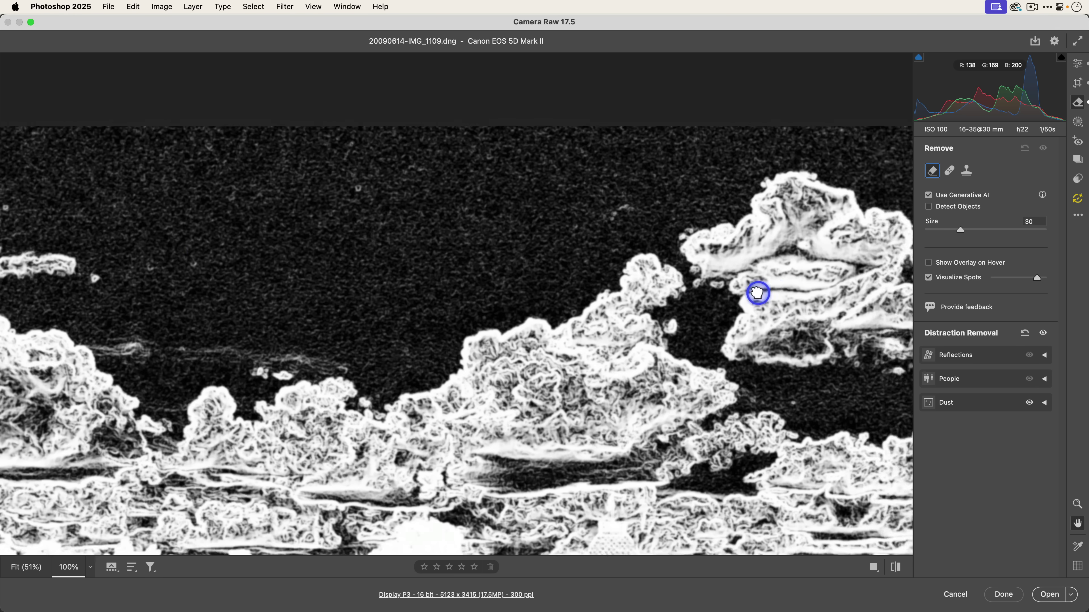
drag(211, 253, 493, 265)
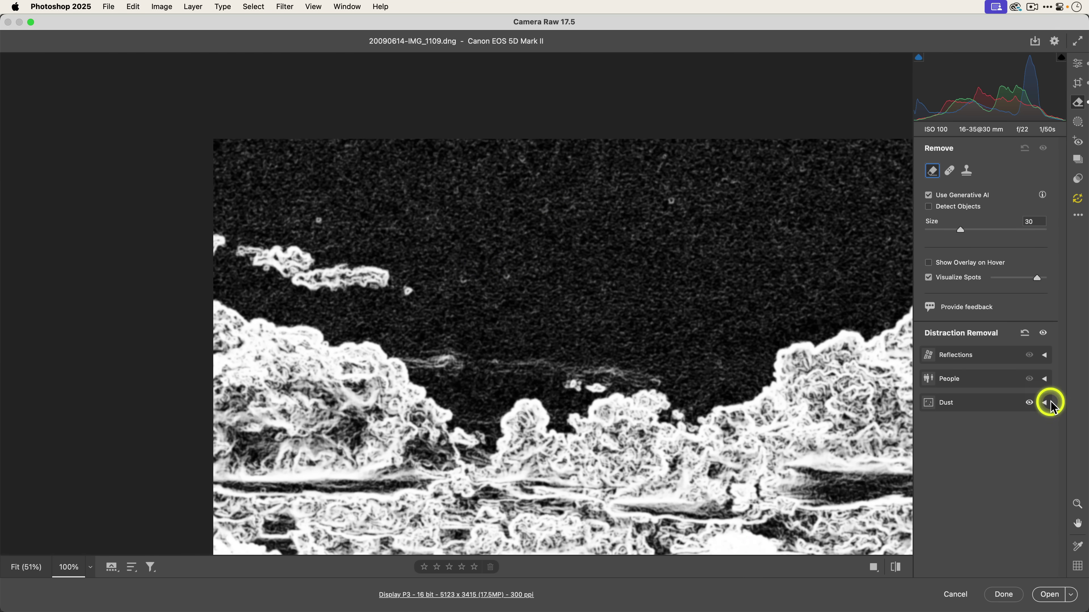
click(1033, 404)
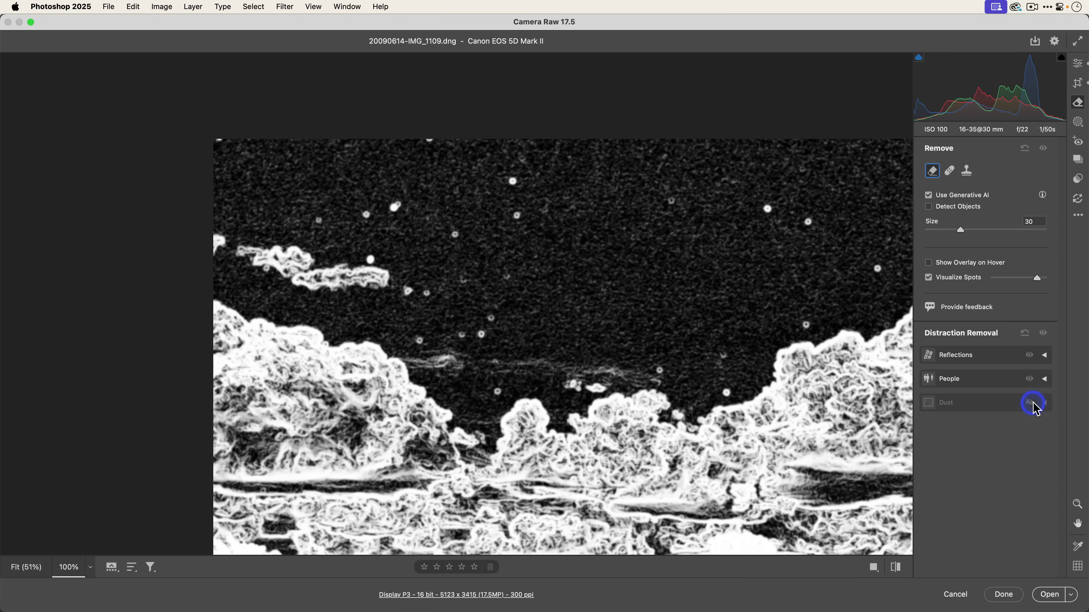
click(1033, 405)
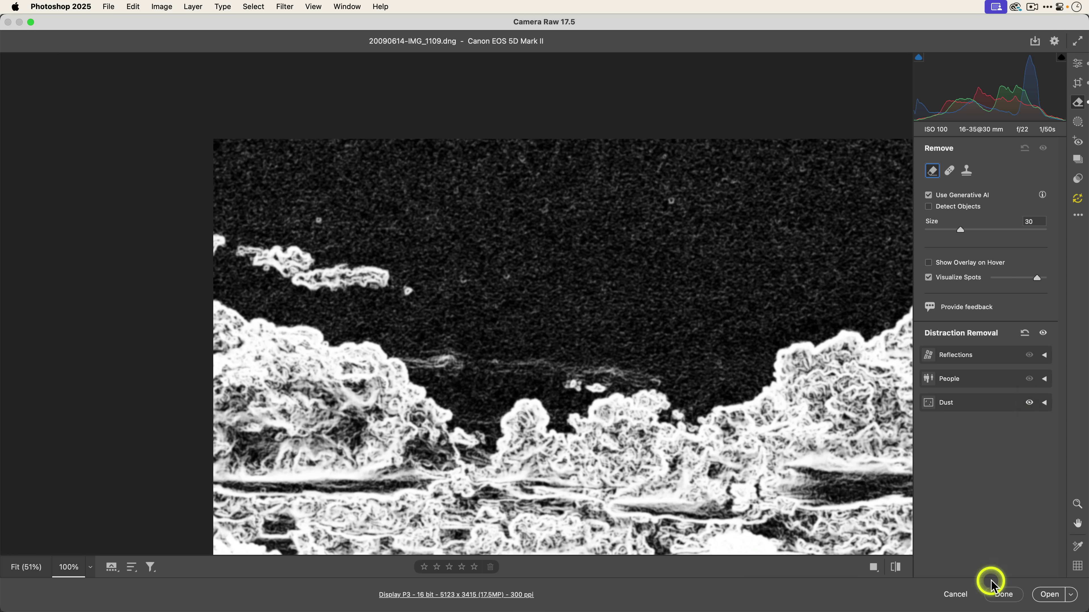
- Commit the dust-removal edits and close Camera Raw with Done
click(999, 596)
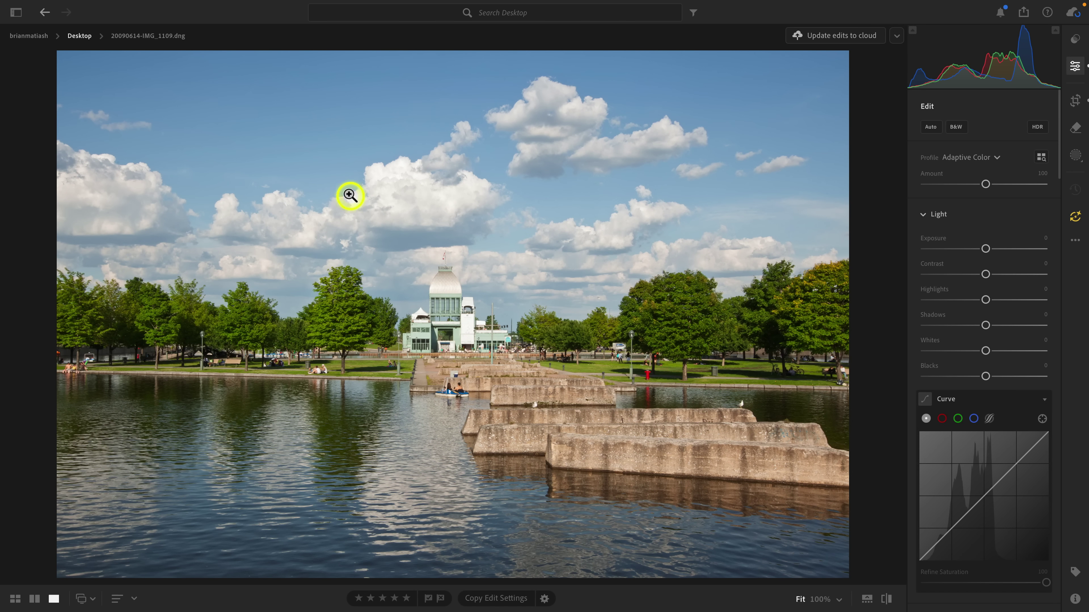
- Update the outdated Distraction Removal: Dust and Adaptive Profile settings from the AI Edit Status list
click(1074, 128)
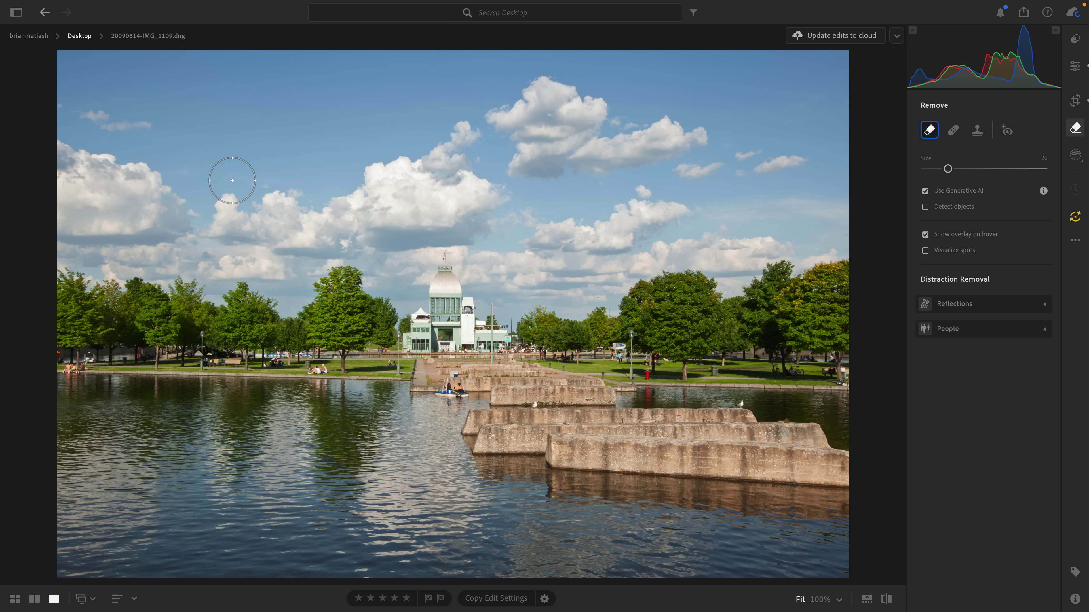
click(1076, 220)
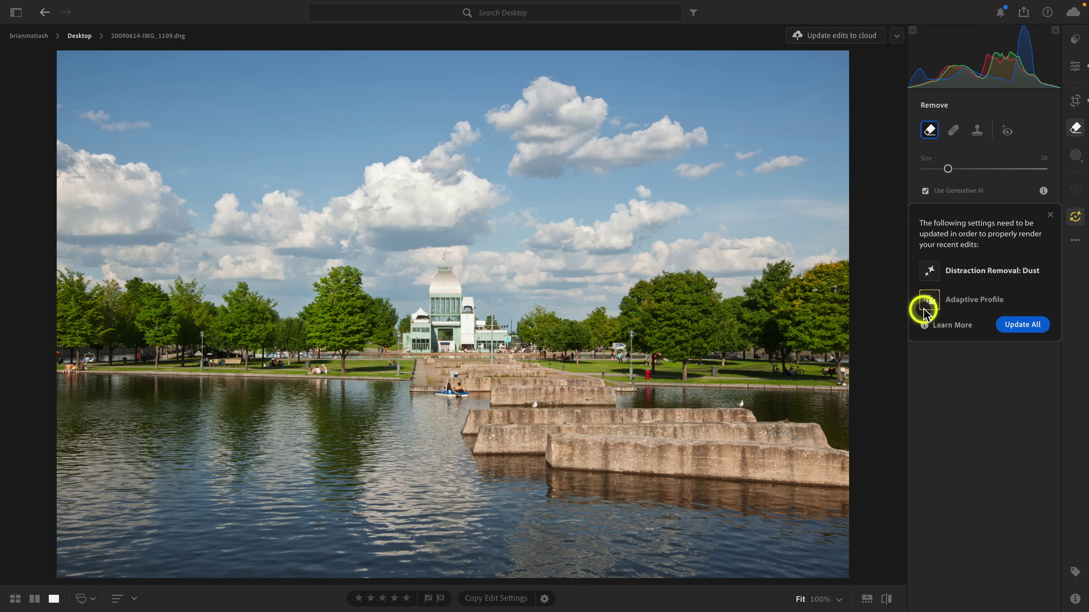
click(1022, 325)
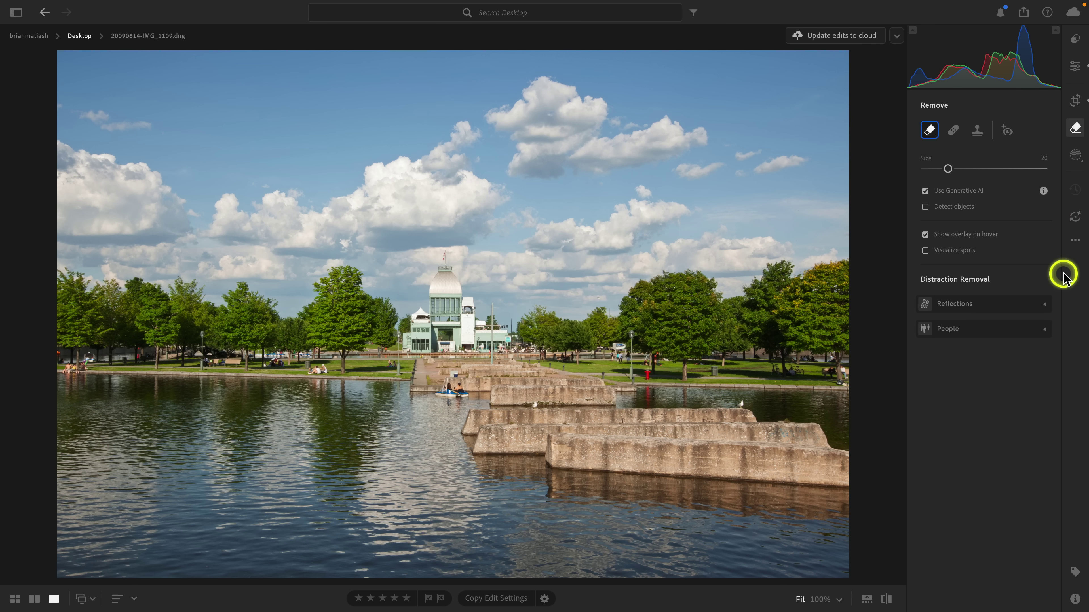
click(1075, 218)
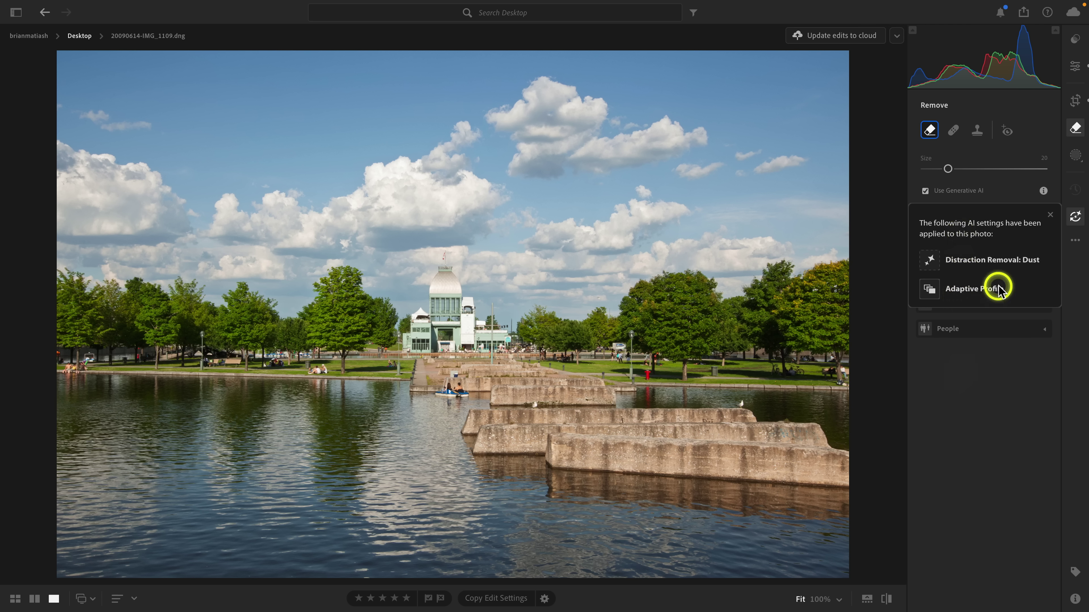
click(1049, 214)
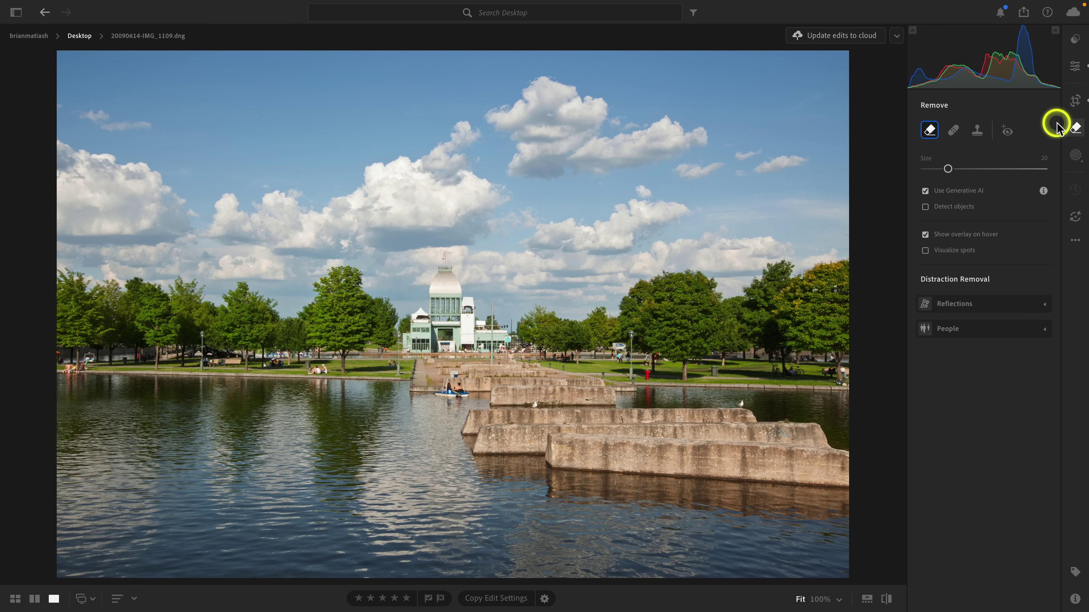
- Enable Denoise at amount 50 in the Detail section and review which AI settings need updating
click(1071, 66)
scroll(960, 274, down, 10)
scroll(955, 294, down, 15)
scroll(958, 296, down, 4)
click(956, 312)
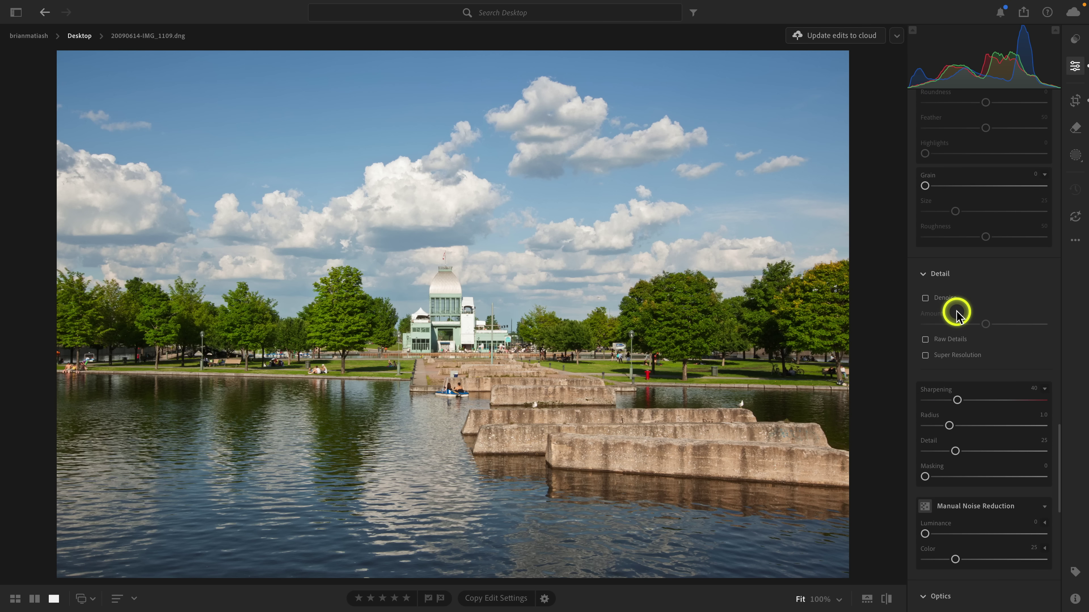
click(925, 298)
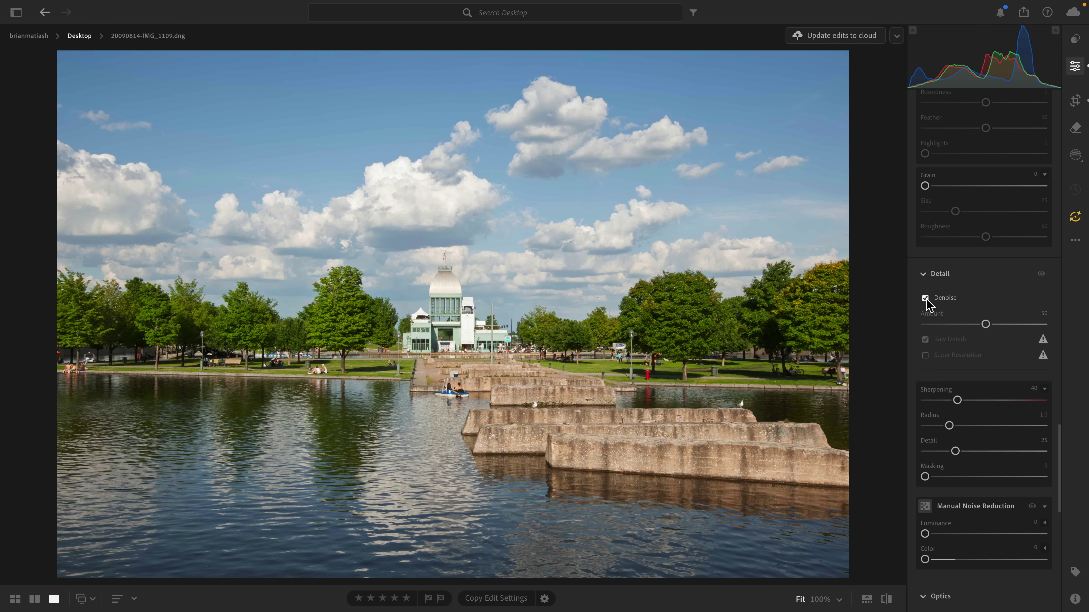
click(1075, 217)
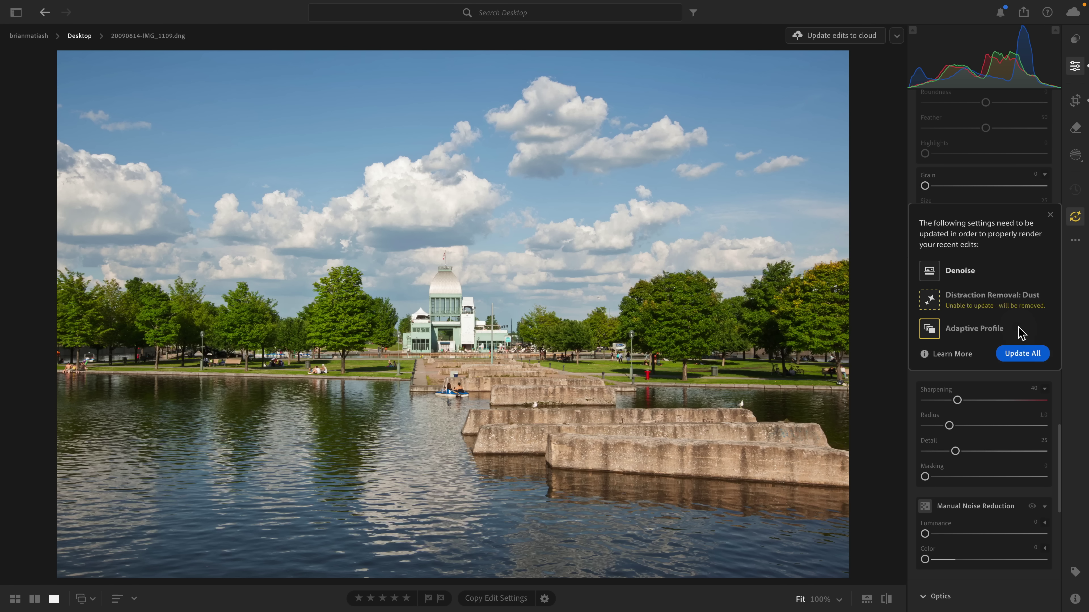
- Update all AI settings, confirm Denoise and Adaptive Profile are applied, and return to Square Grid view
click(1022, 353)
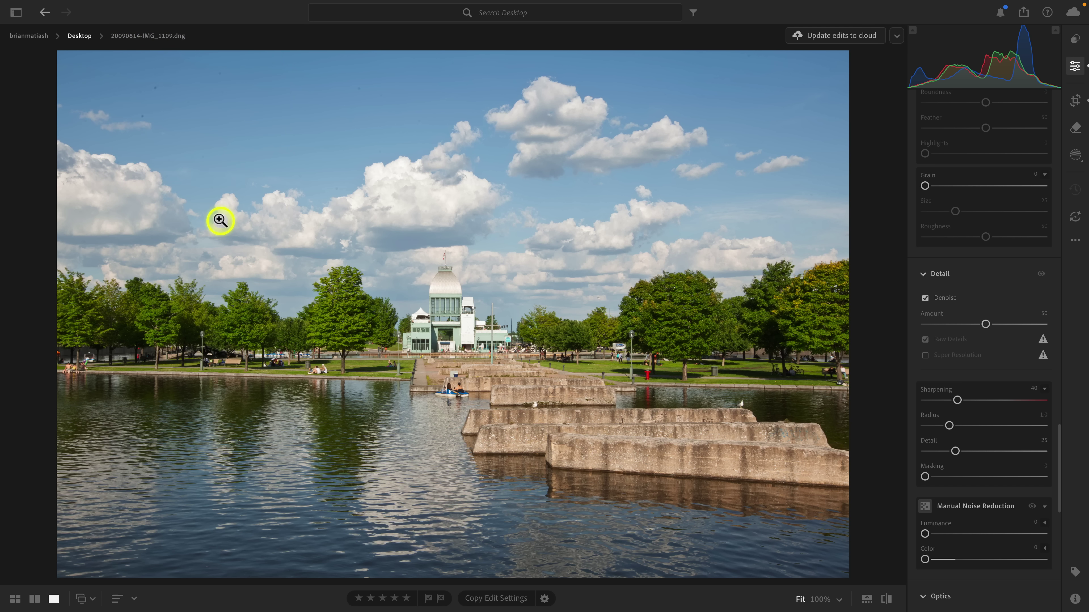
click(1076, 217)
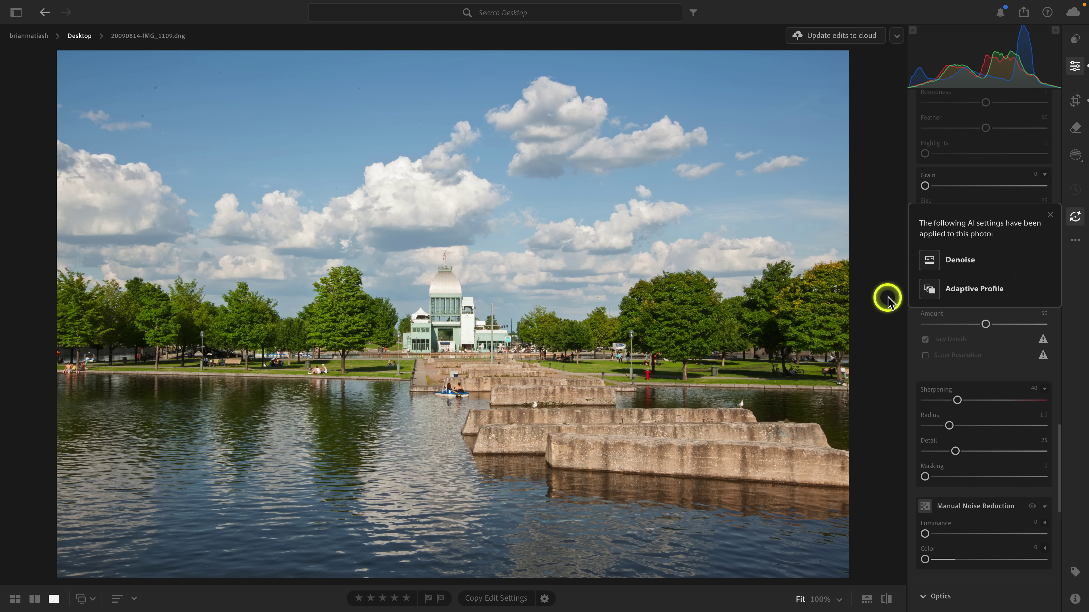
key(shift+g)
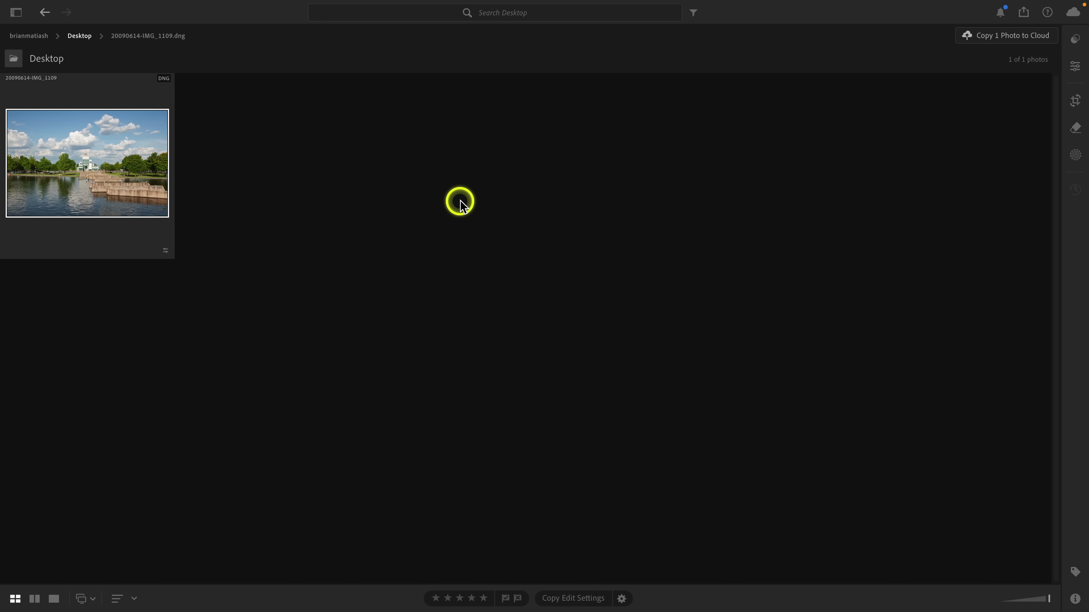
- Open 20090614-IMG_1109.dng from the desktop in Photoshop's Camera Raw
key(ctrl+Left)
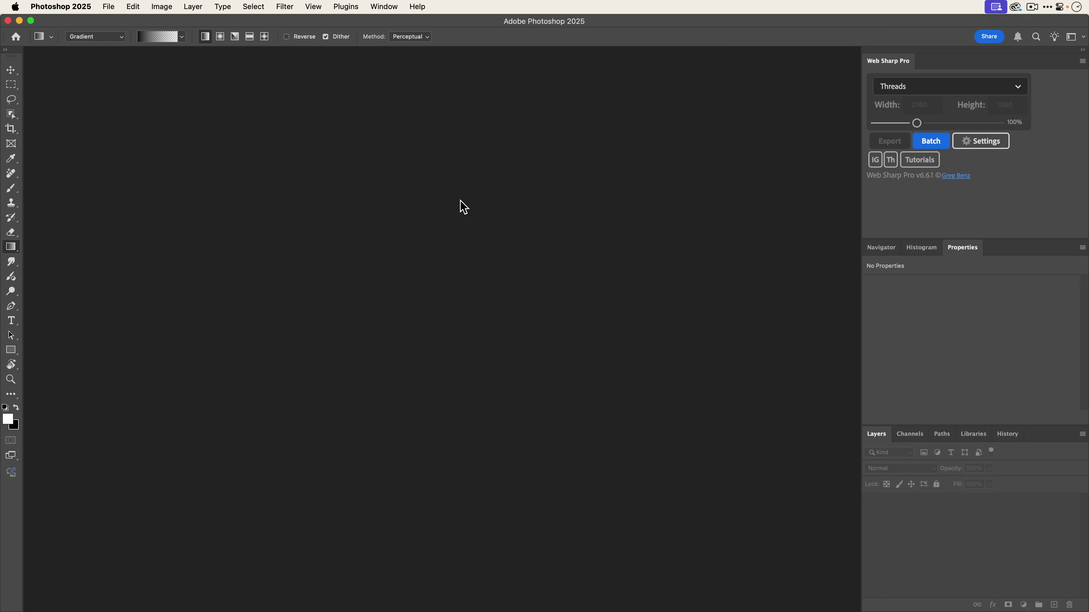
key(super+h)
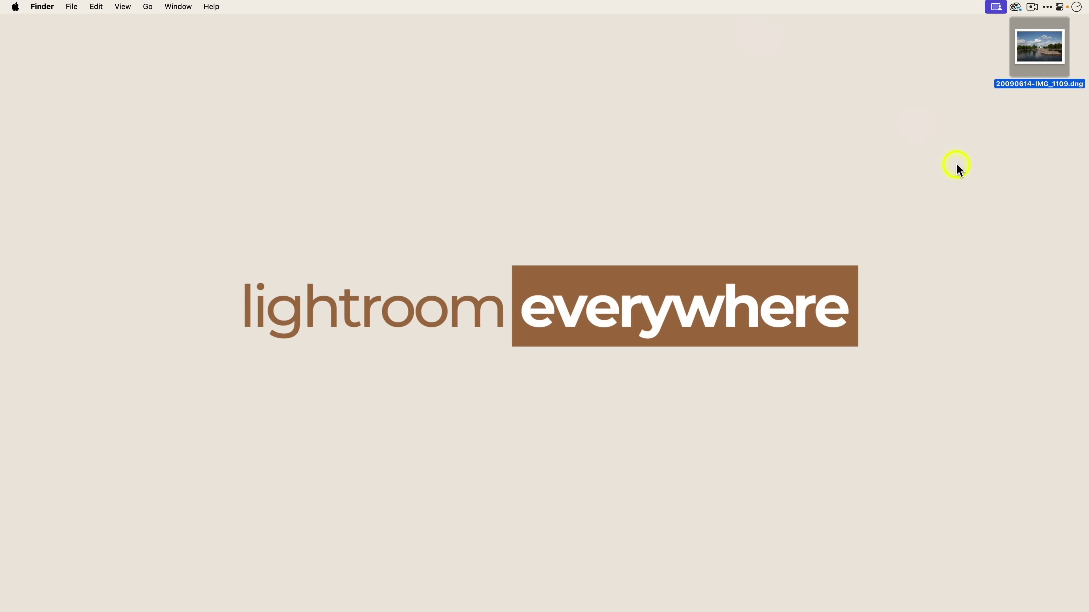
drag(1052, 46, 687, 584)
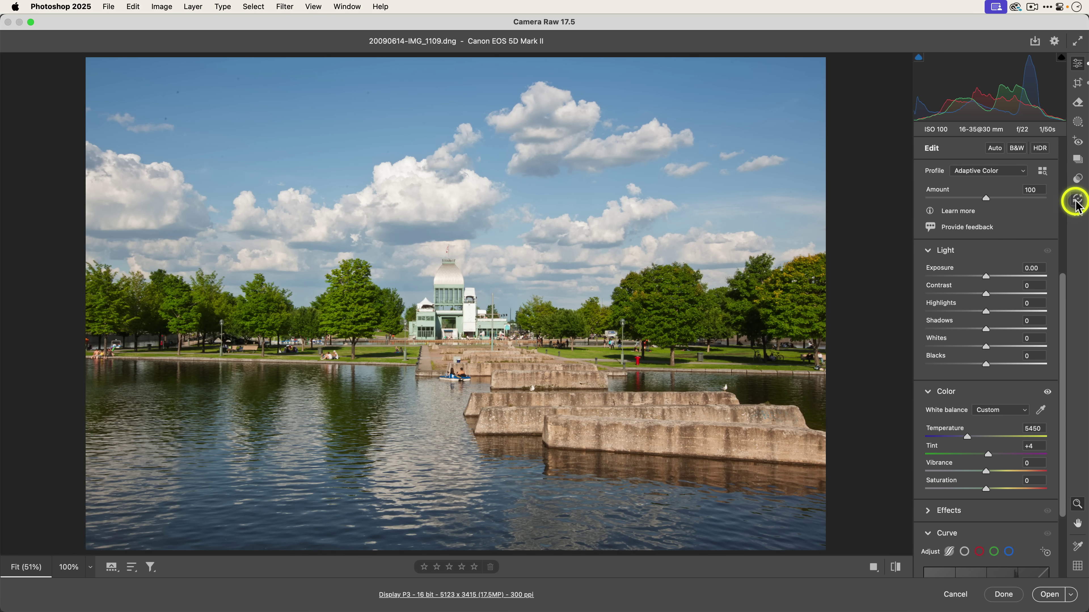
- Reapply Dust distraction removal to the lakeside photo in the Remove panel
click(1078, 203)
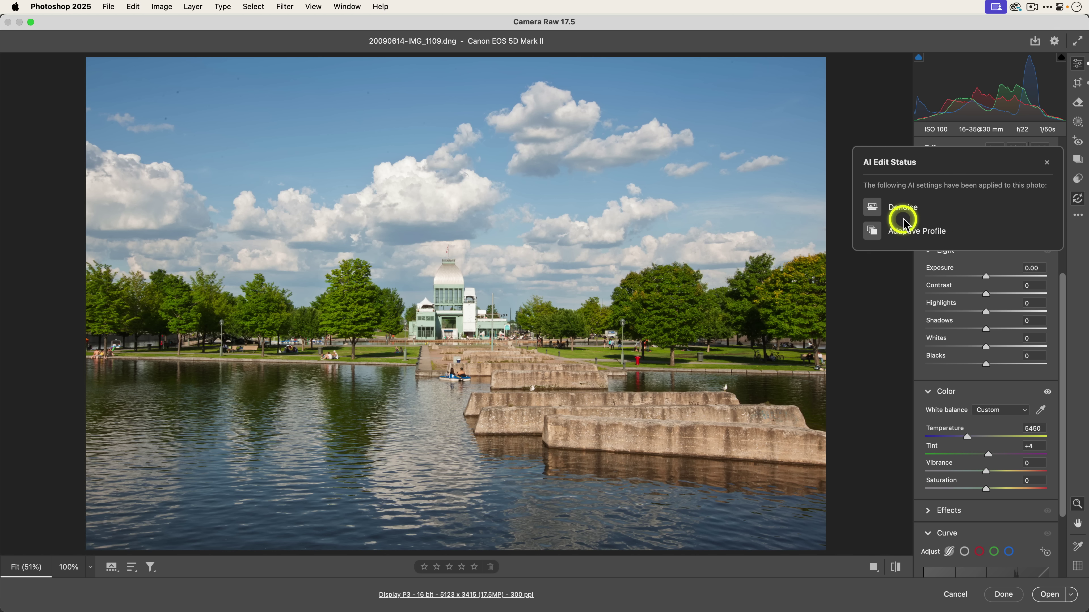
click(848, 330)
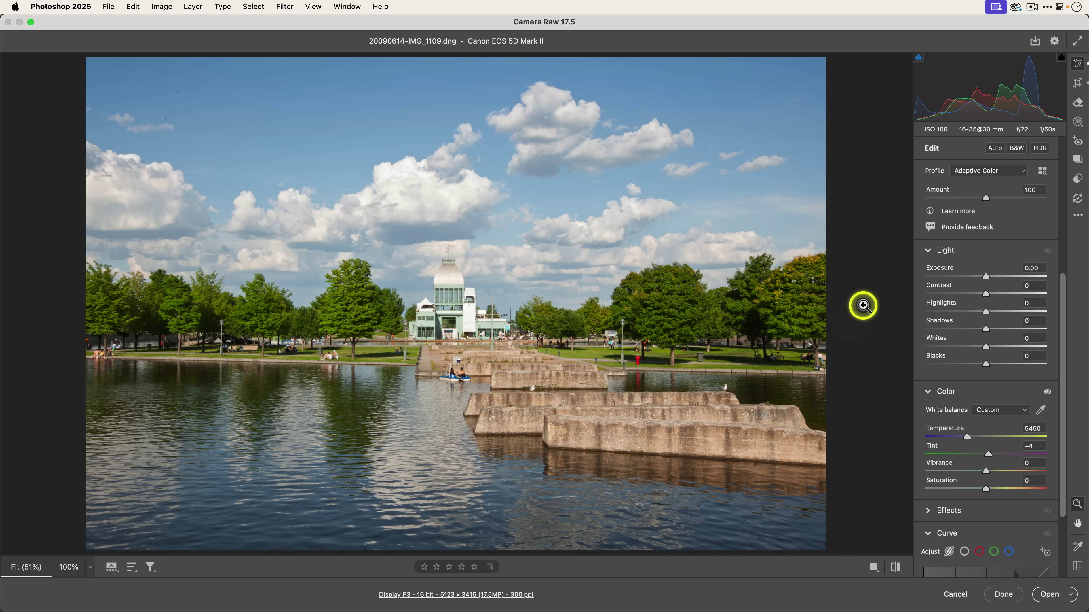
click(1078, 103)
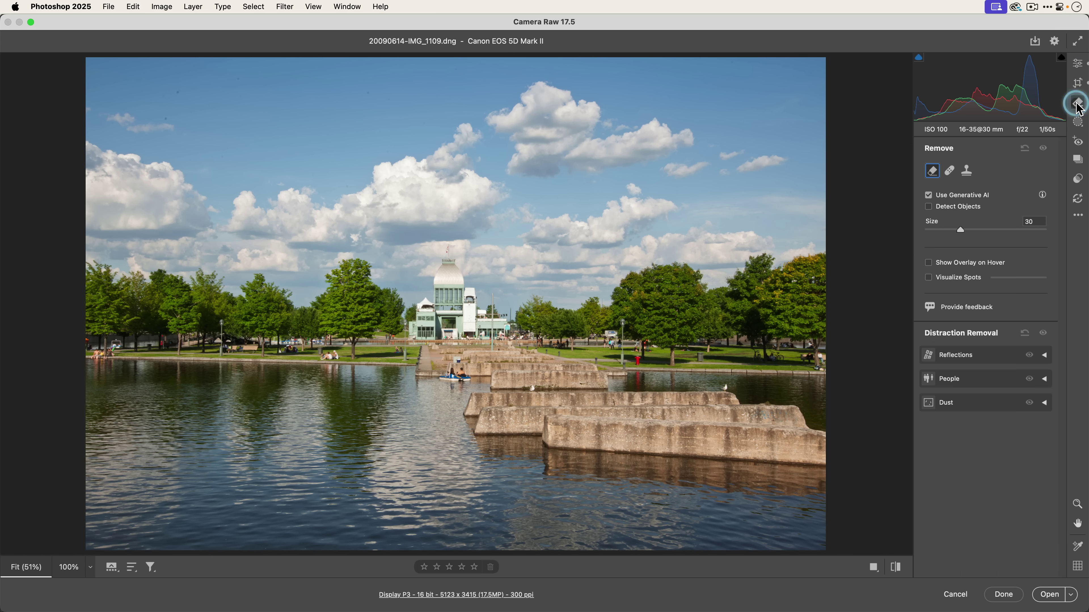
click(1044, 403)
click(929, 420)
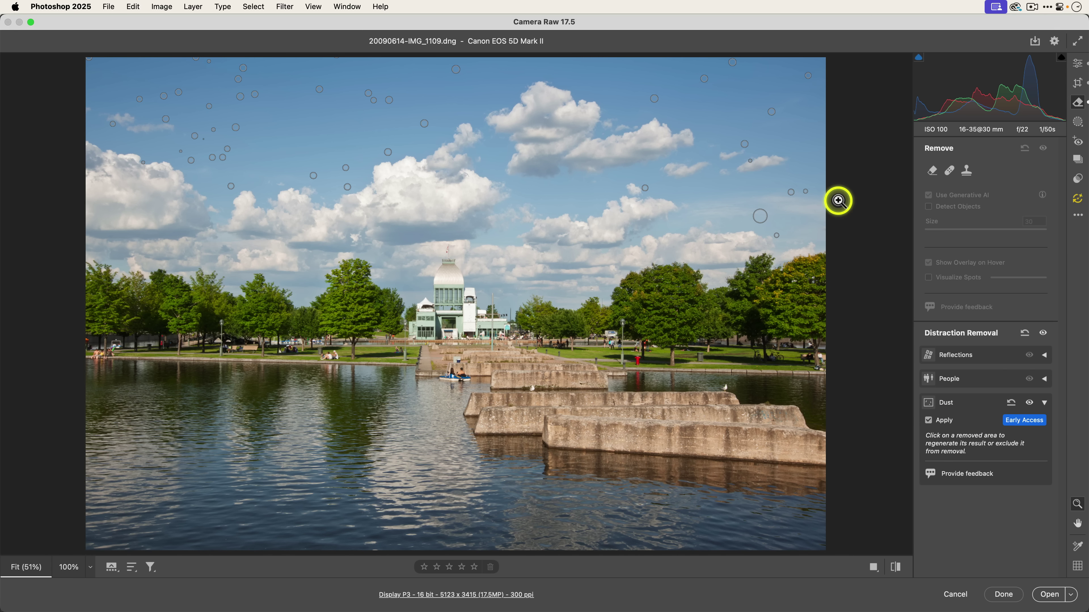
- Update all AI settings to current versions and close Camera Raw with Done
click(1076, 201)
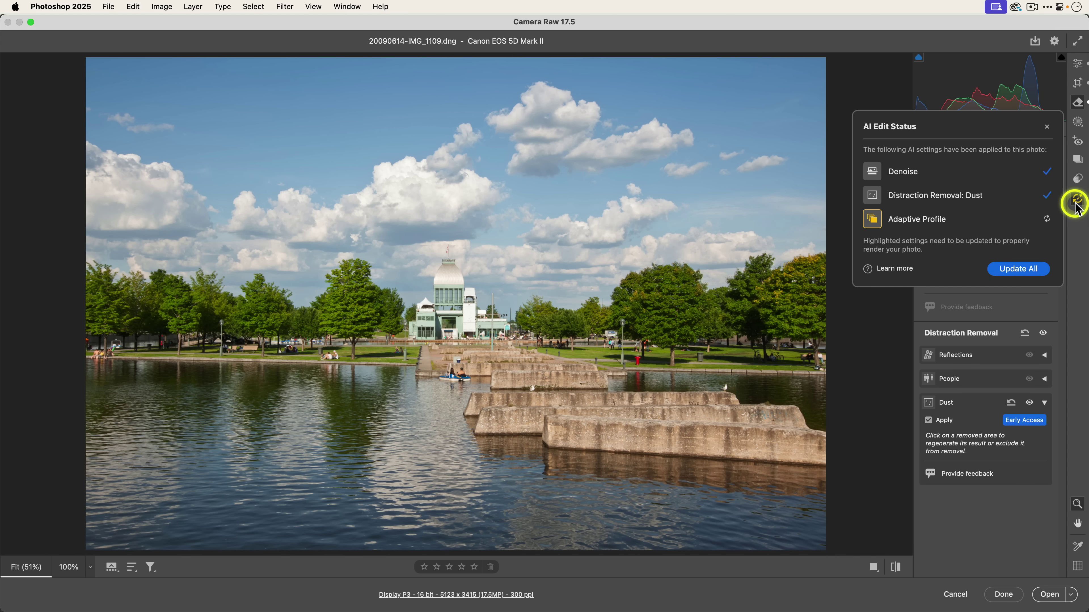
click(1021, 270)
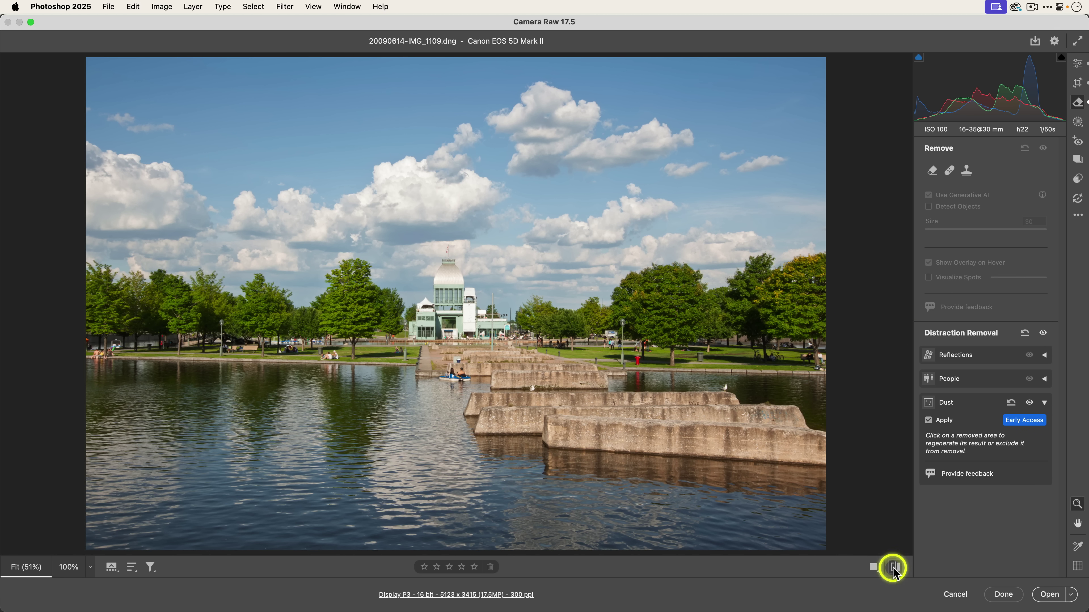
click(1004, 594)
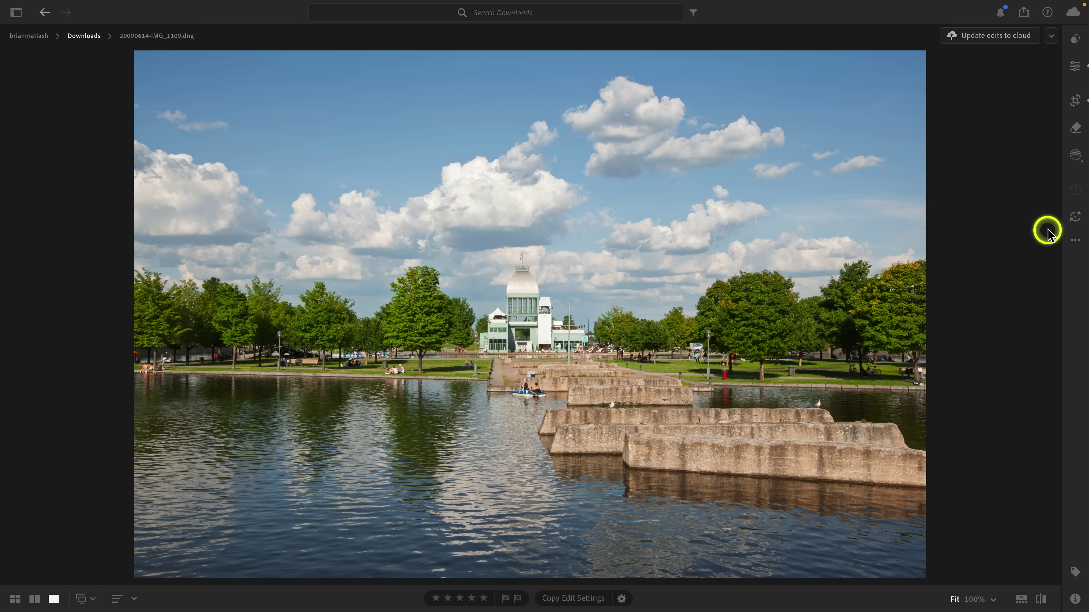
- Show the AI Edit Status listing Denoise, Distraction Removal: Dust and Adaptive Profile as applied
click(1075, 217)
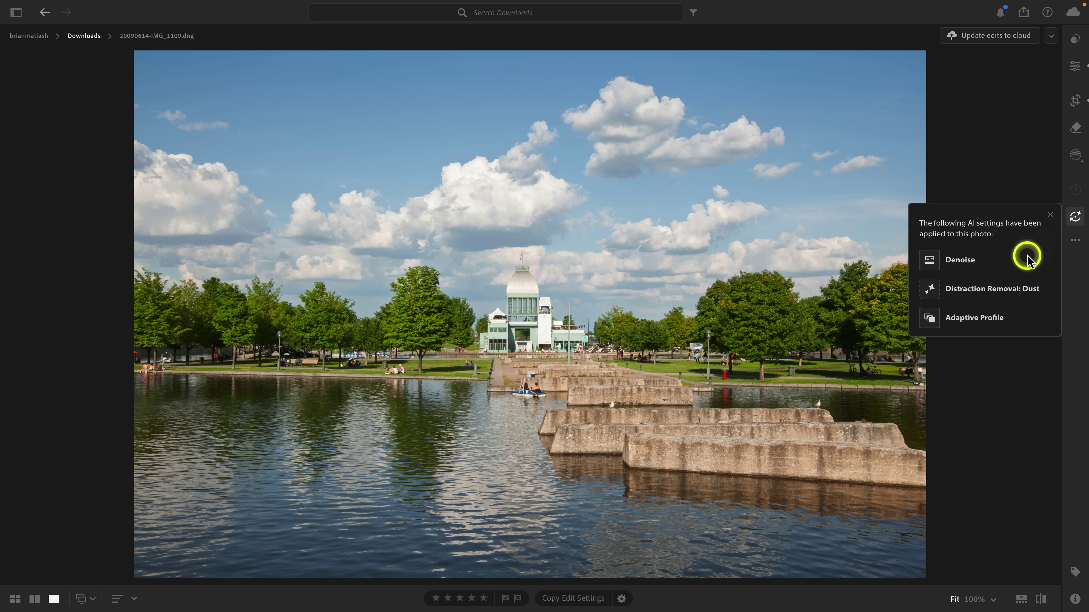